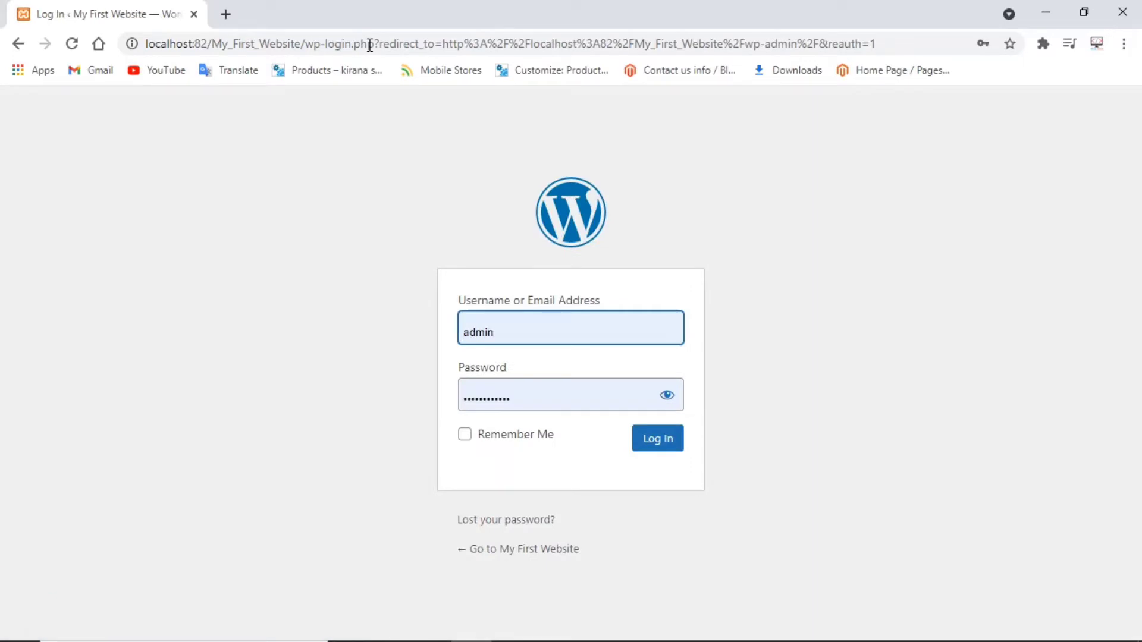
# Log in with the admin password and start a new page via Pages > Add New.
pyautogui.press('Tab')
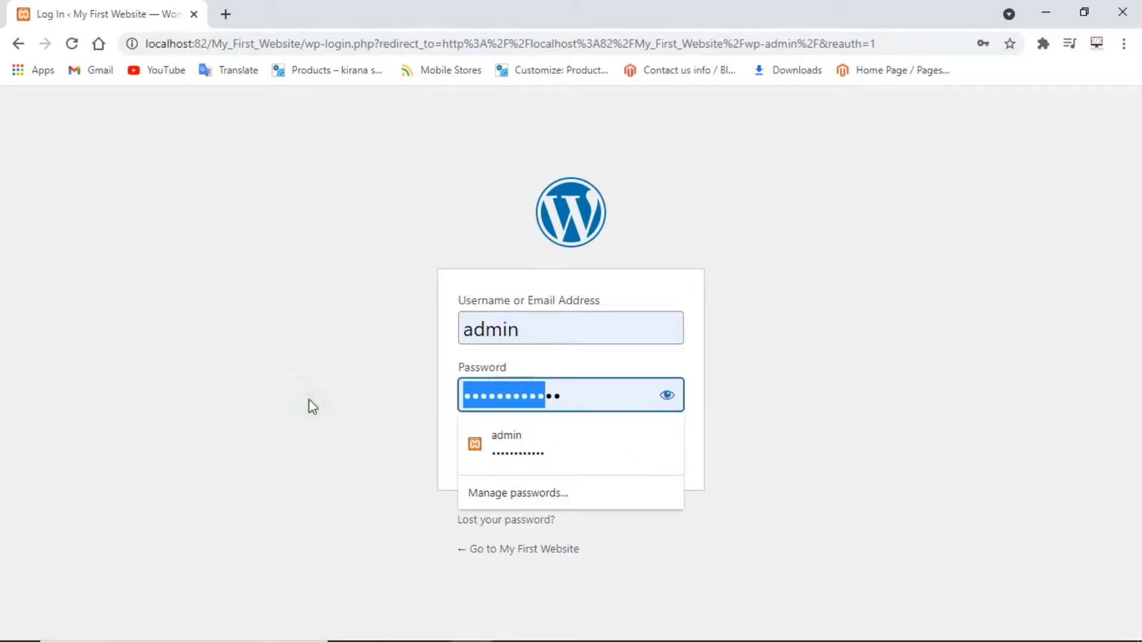
pyautogui.write('admin')
pyautogui.press('Return')
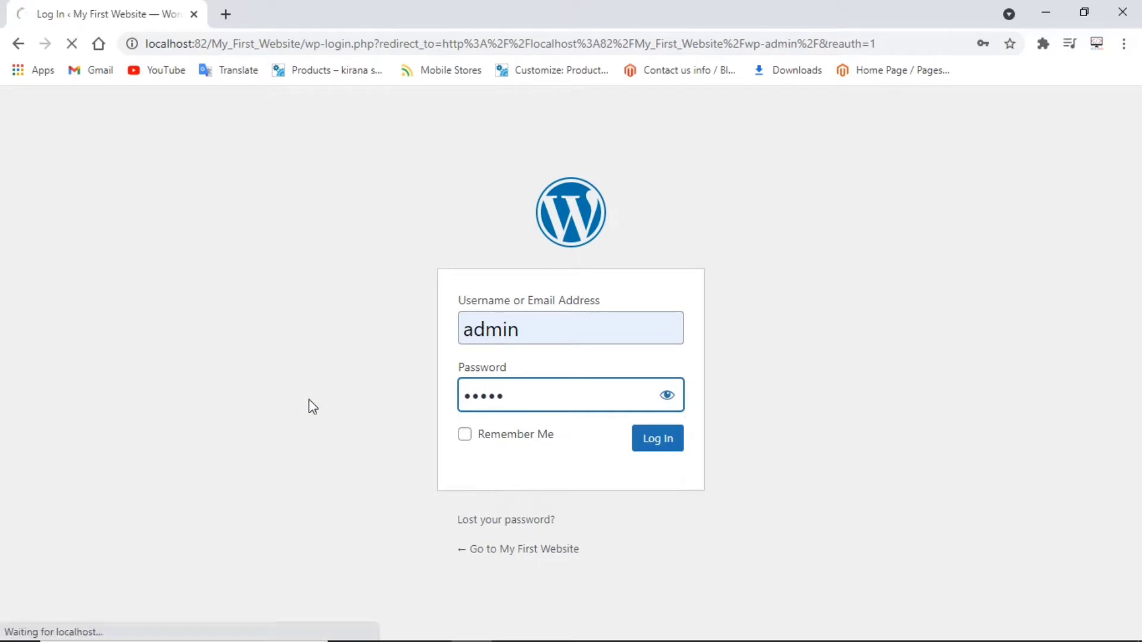
pyautogui.click(292, 395)
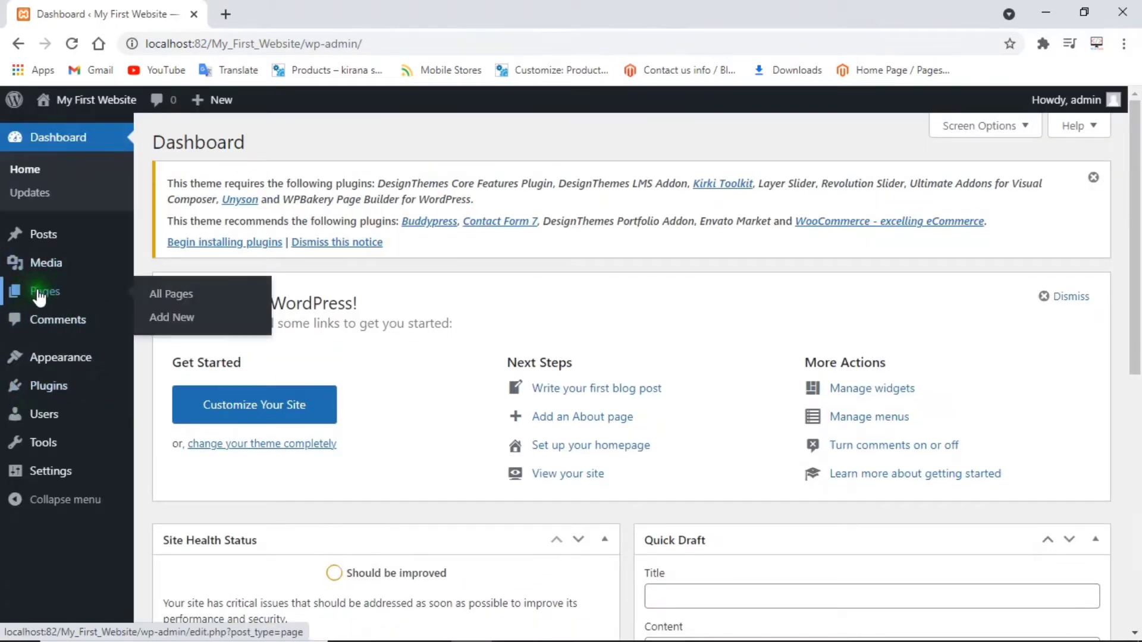
pyautogui.click(39, 296)
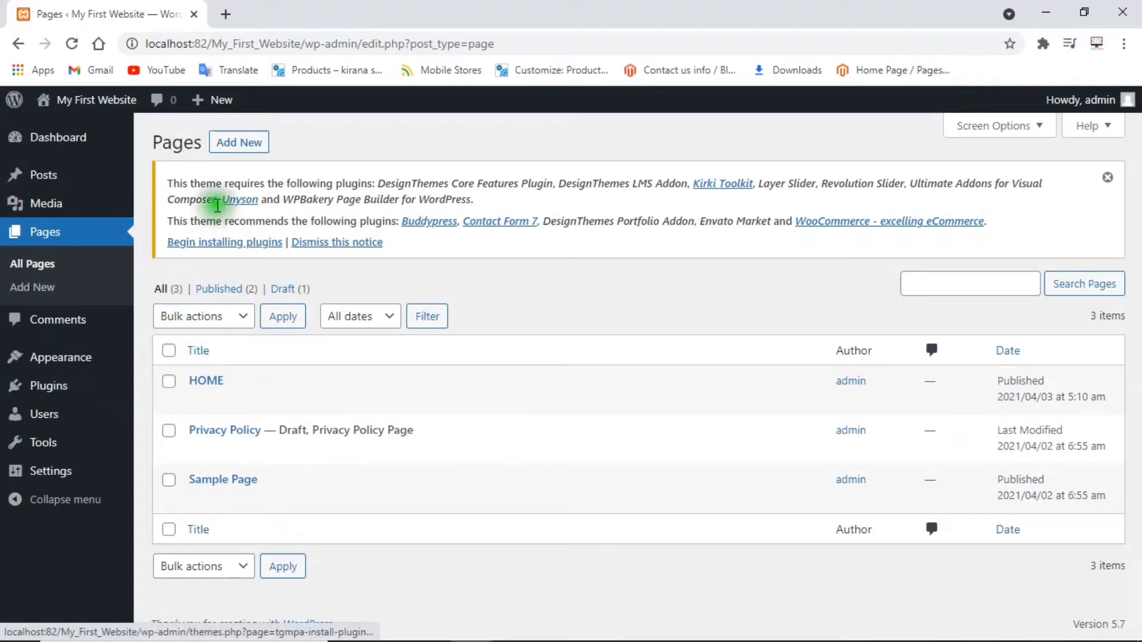
pyautogui.click(238, 146)
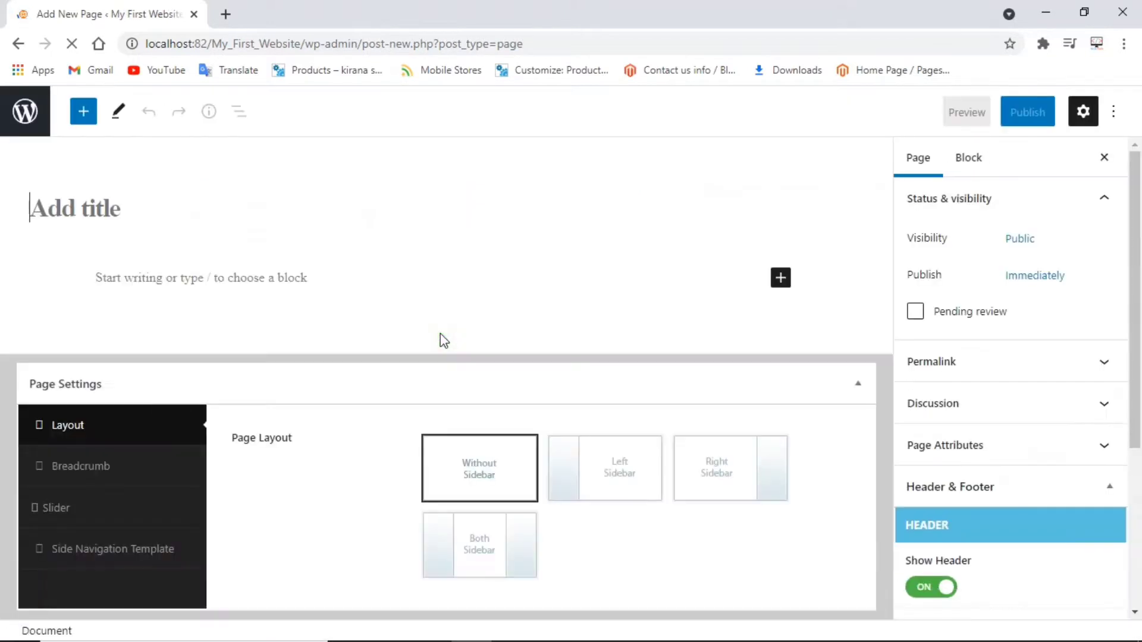
# Publish a page titled ABOUT US, refresh the Pages list, and start another new page.
pyautogui.write('ABOU')
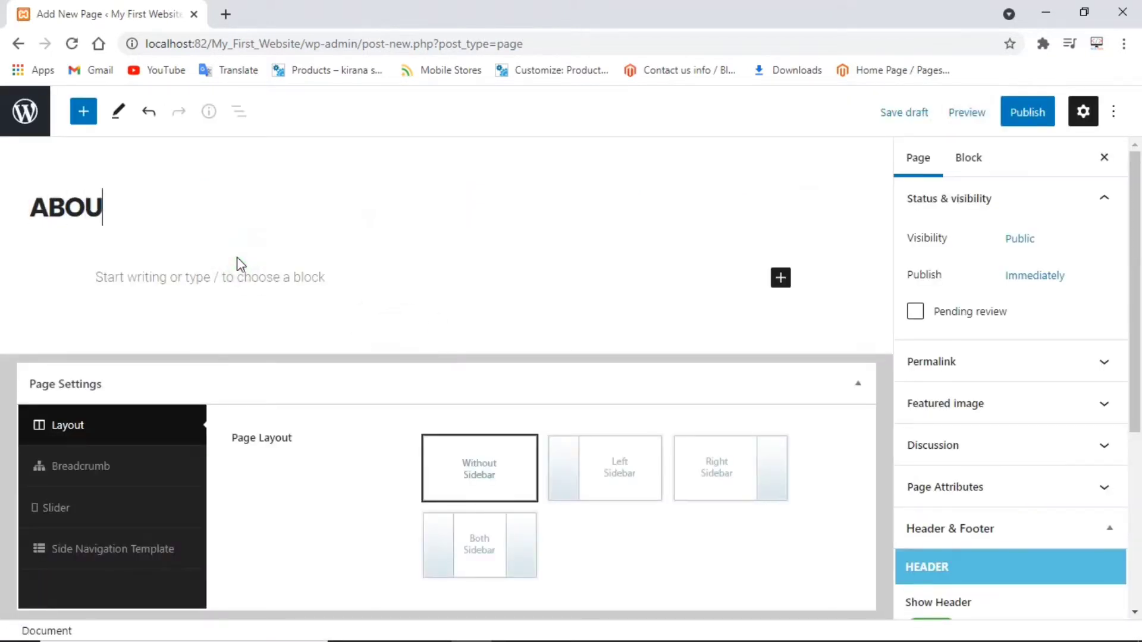
pyautogui.write('T US')
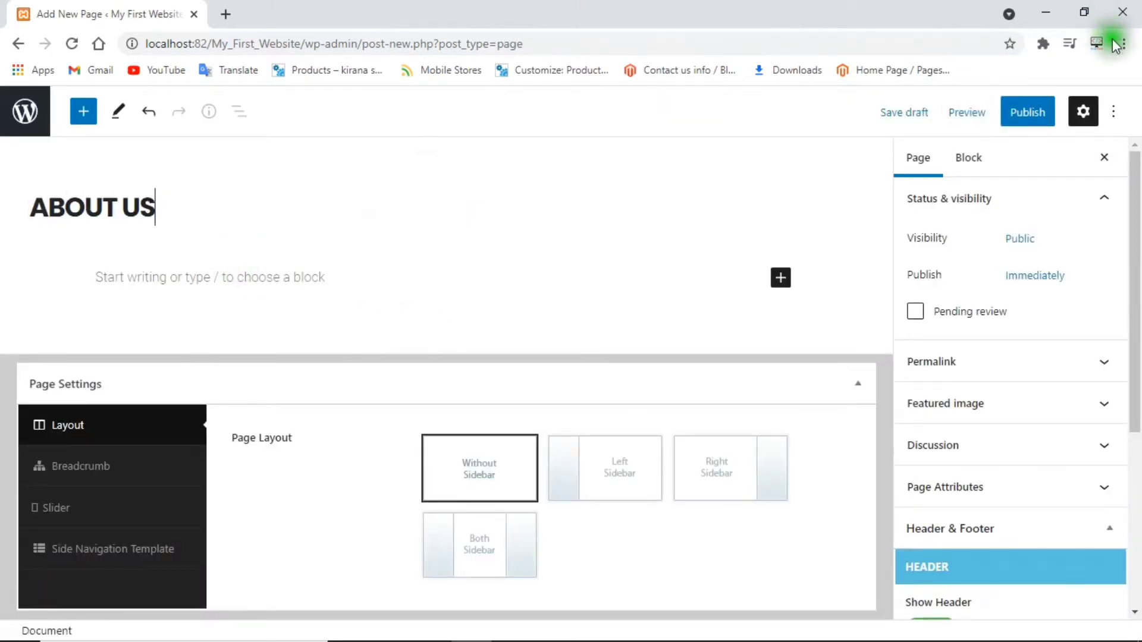
pyautogui.click(1023, 112)
pyautogui.click(1018, 113)
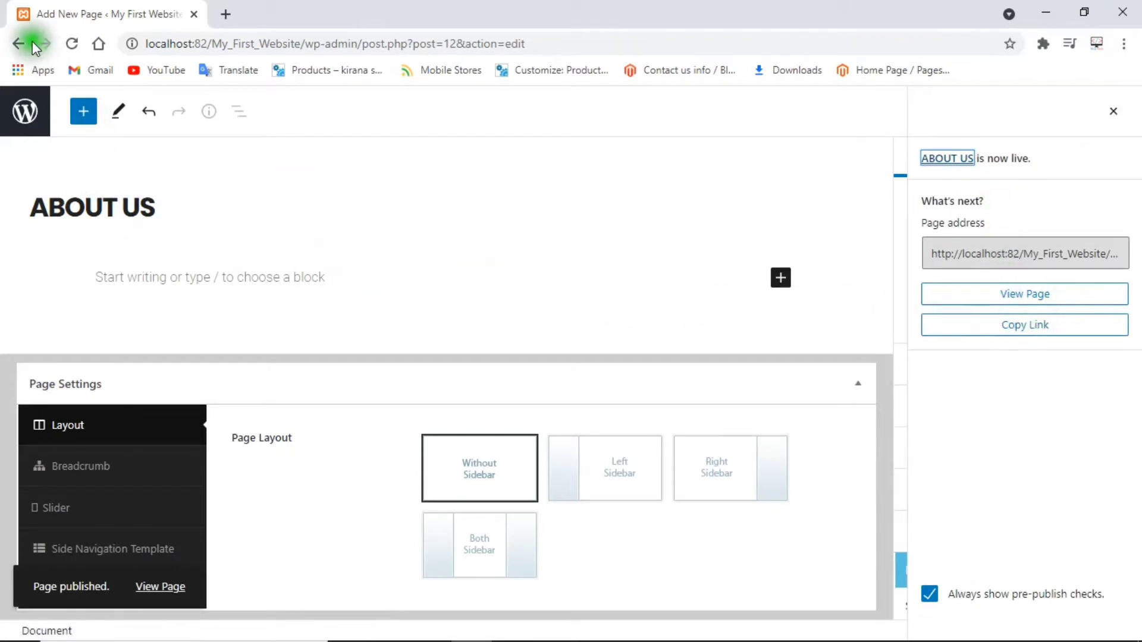
pyautogui.click(13, 44)
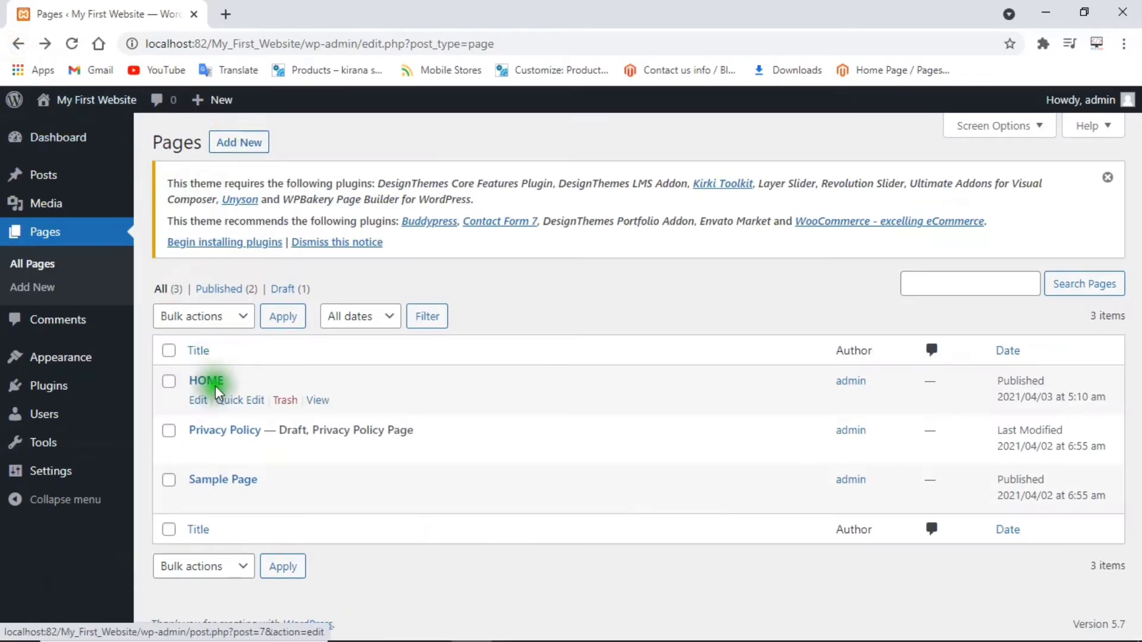
pyautogui.click(72, 46)
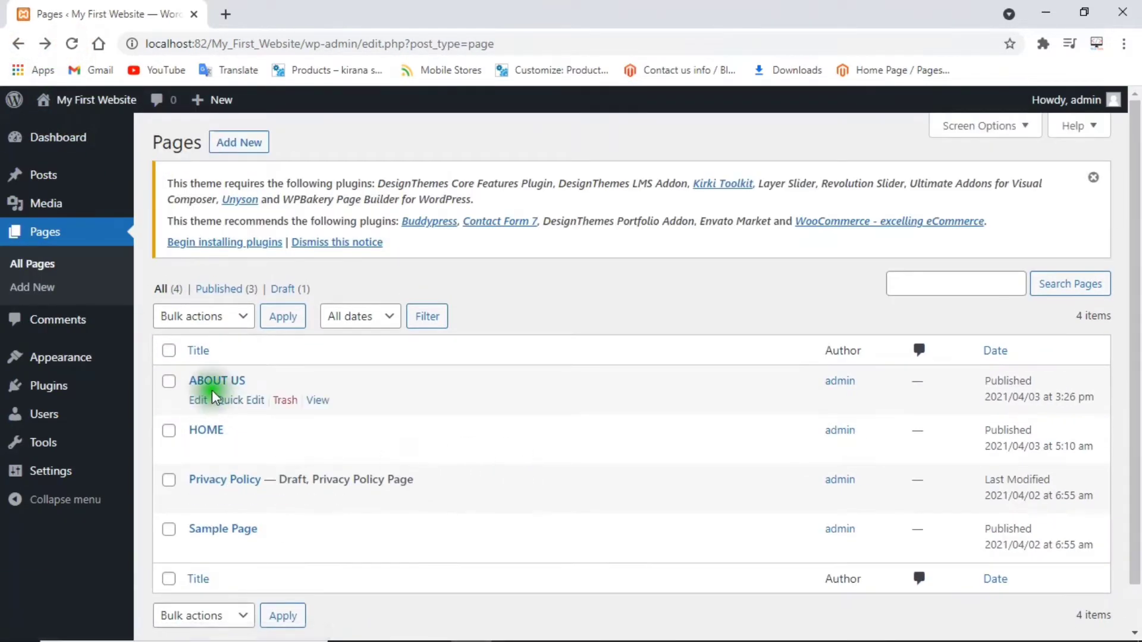
pyautogui.click(244, 143)
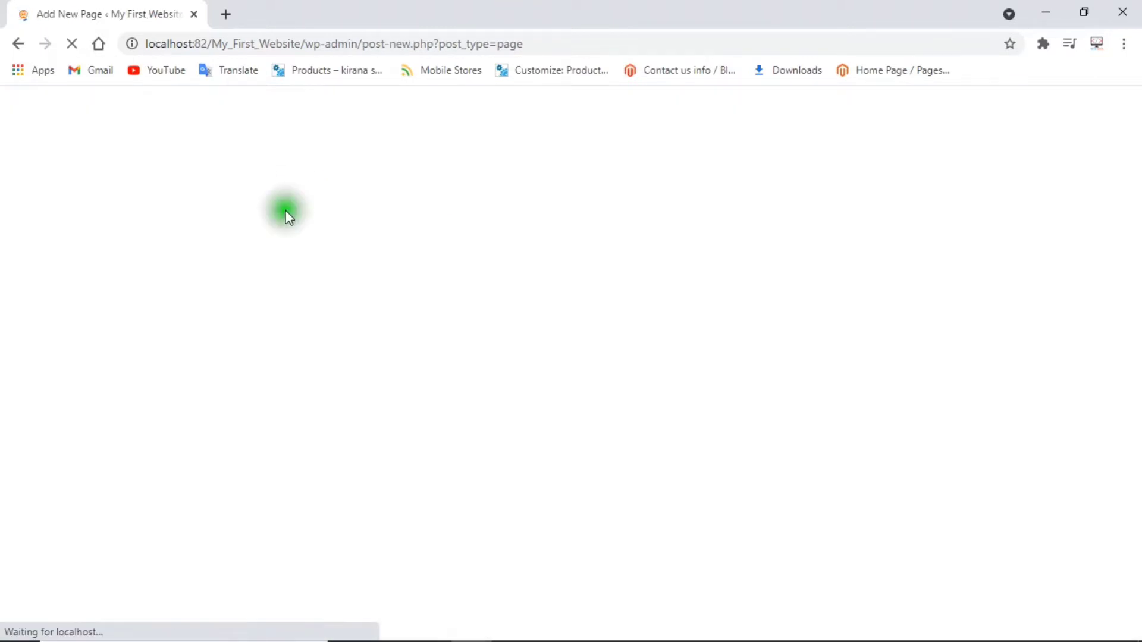
# Publish a page titled OUR SERVICES and start another new page.
pyautogui.write('OUR SERVICES')
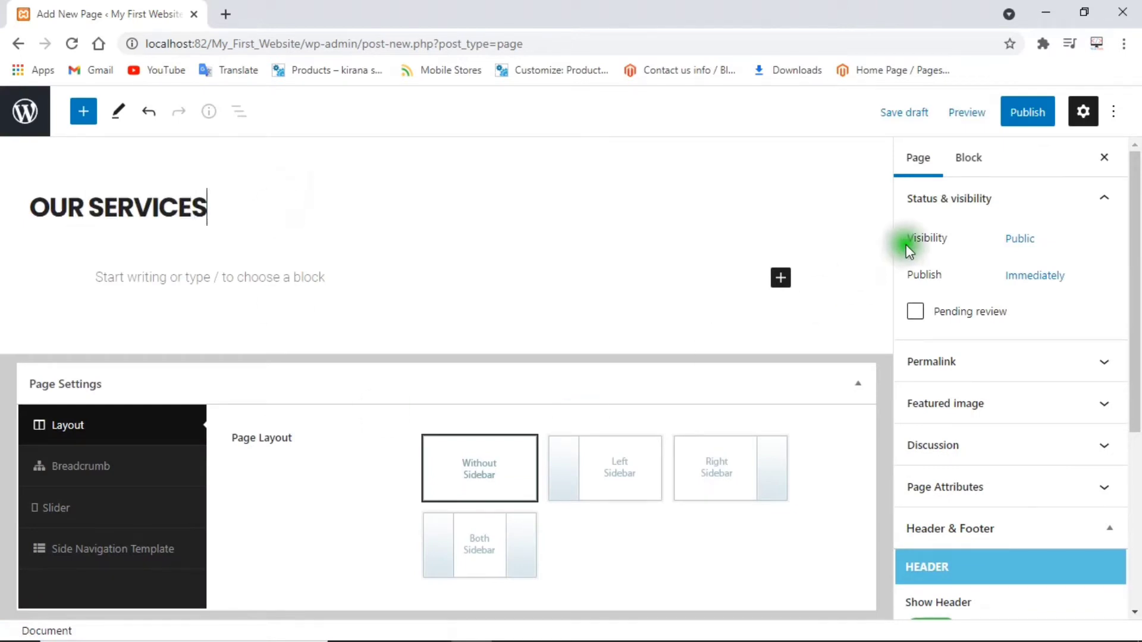
pyautogui.click(1027, 113)
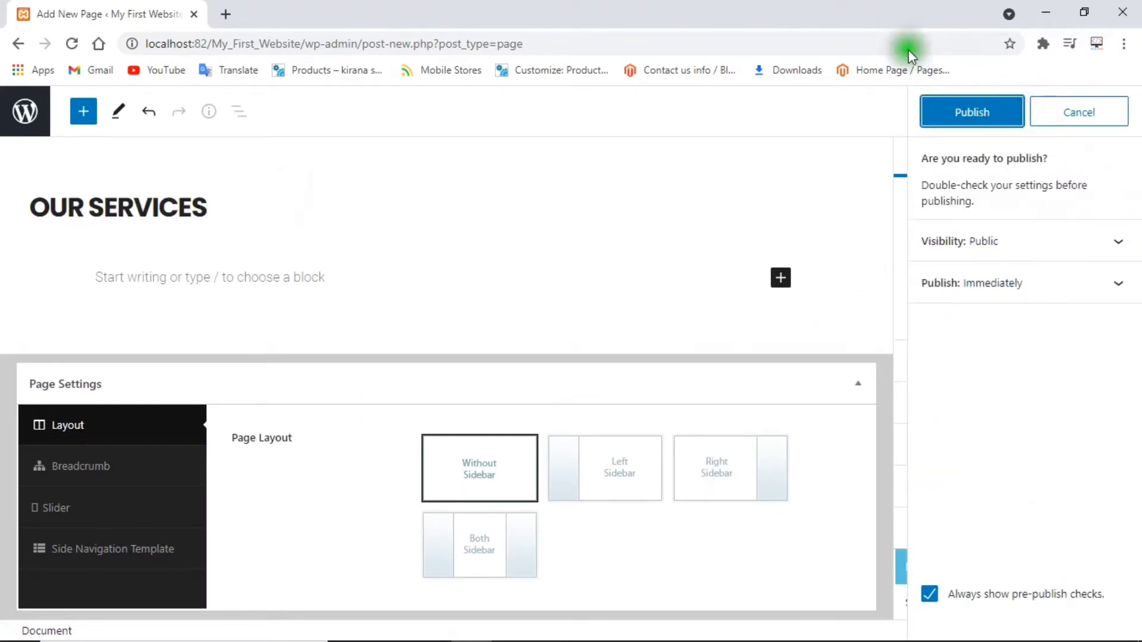
pyautogui.click(960, 116)
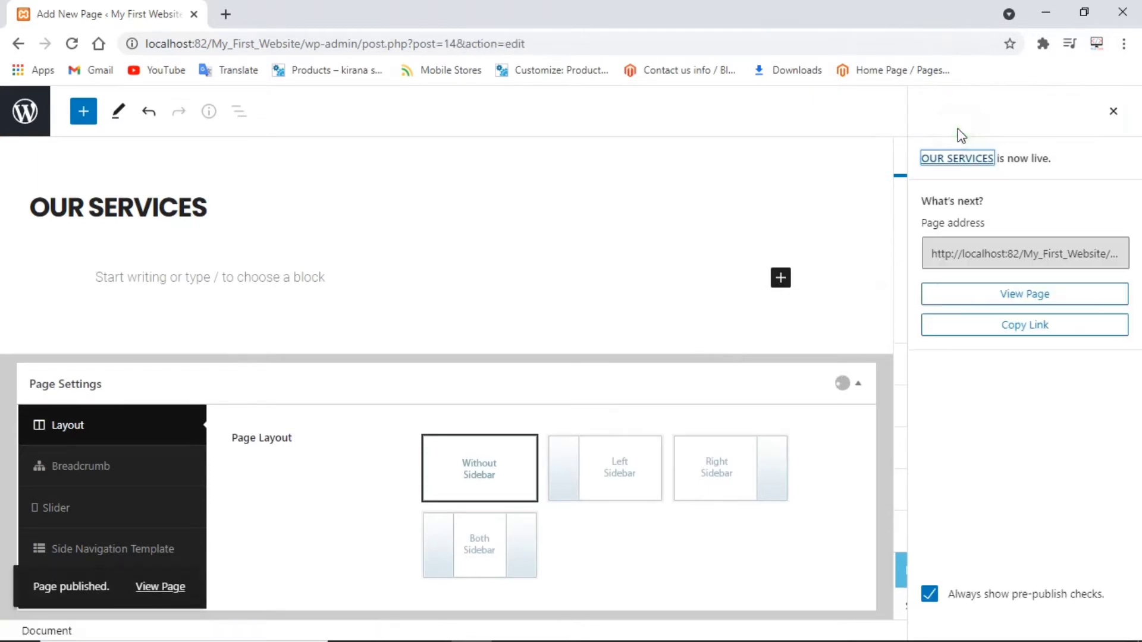
pyautogui.click(9, 45)
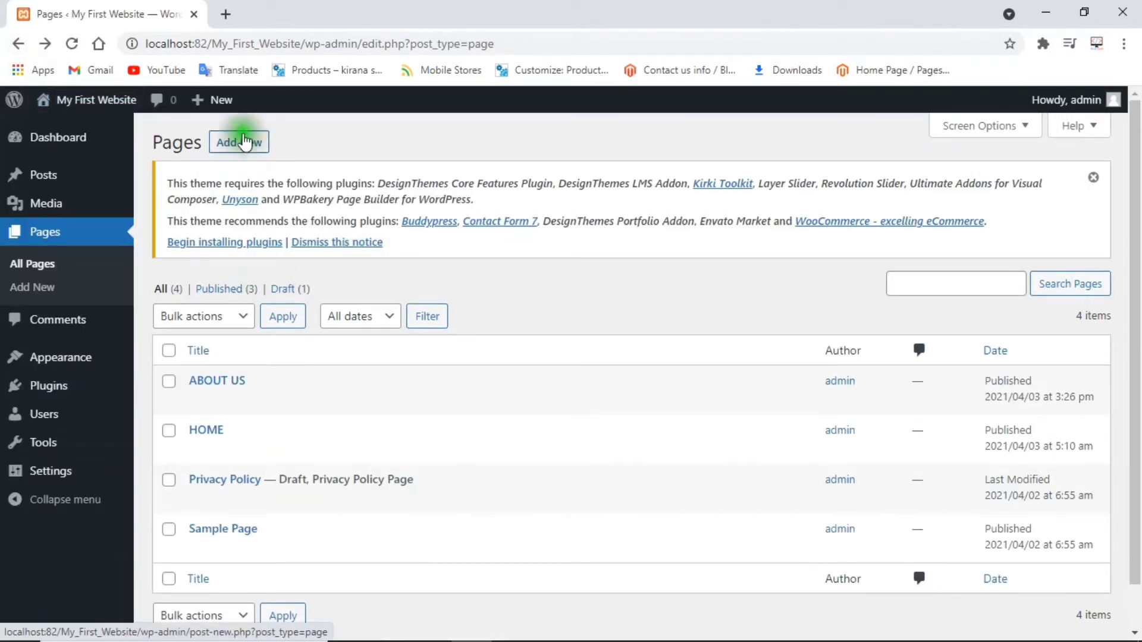
pyautogui.click(244, 141)
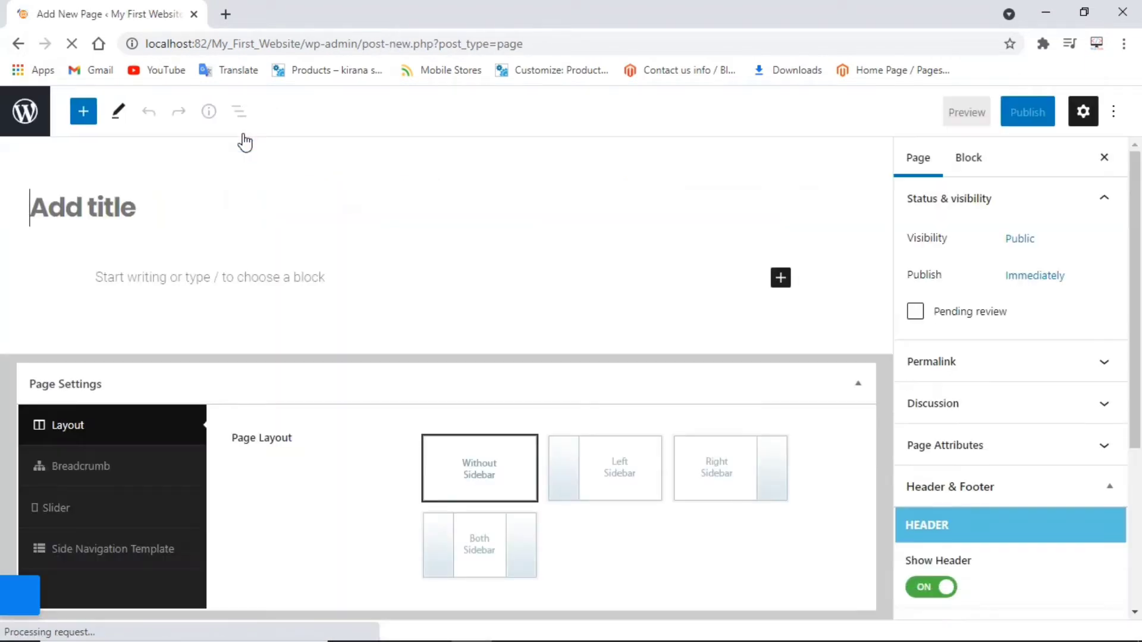
# Publish a page titled COURCES, check the refreshed Pages list, and start another page.
pyautogui.write('COURCES')
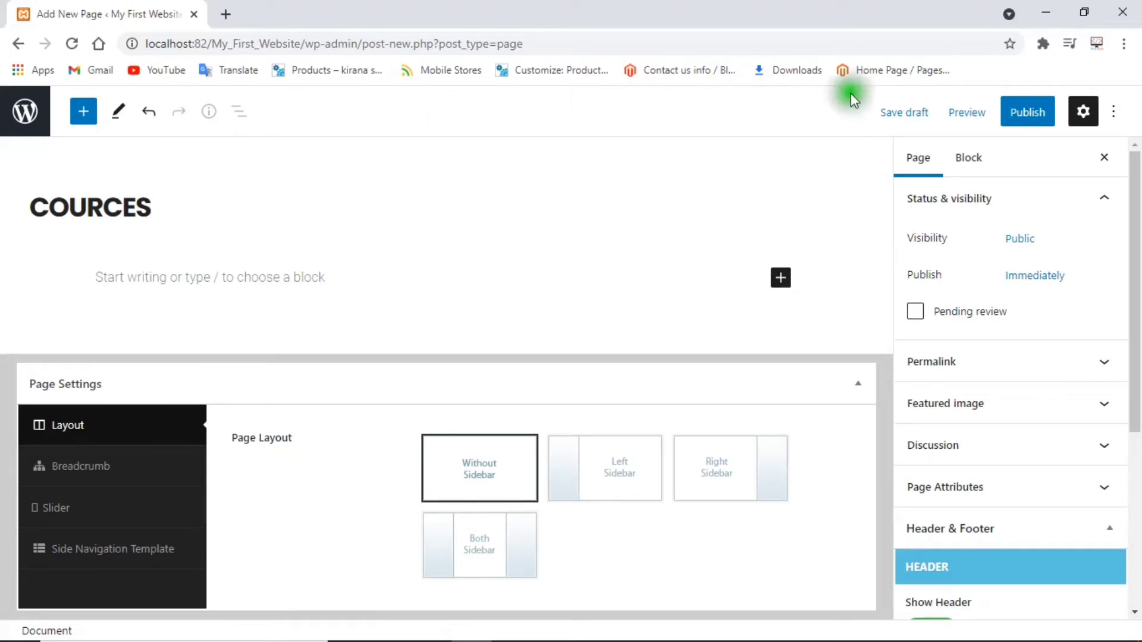
pyautogui.click(1017, 122)
pyautogui.click(989, 122)
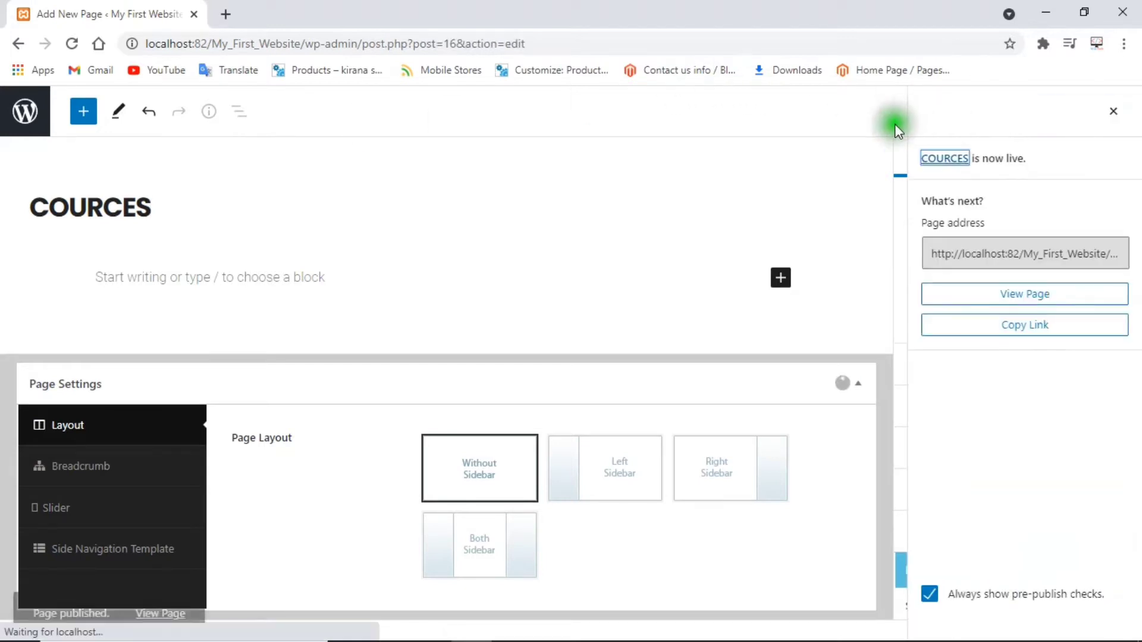
pyautogui.click(19, 44)
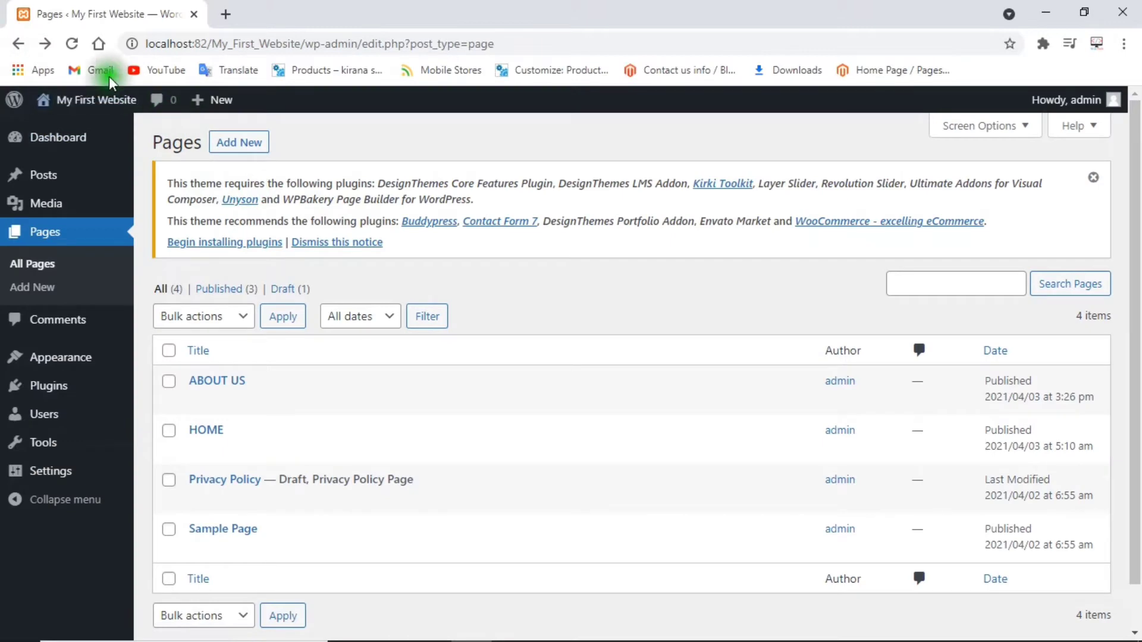
pyautogui.click(72, 43)
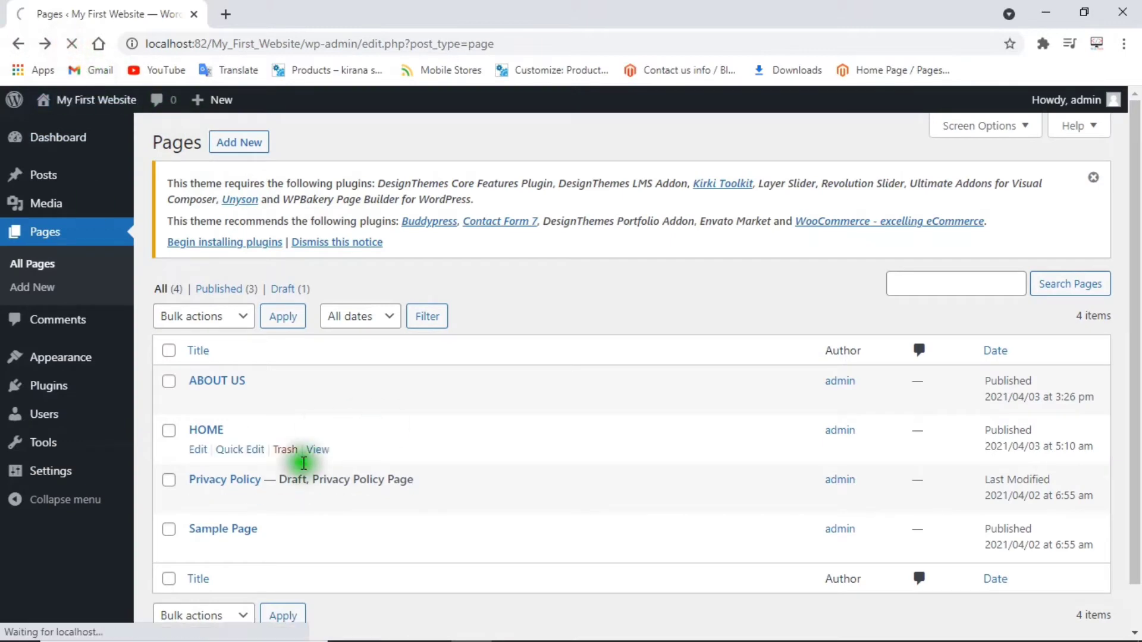
pyautogui.scroll(-1, 1136, 241)
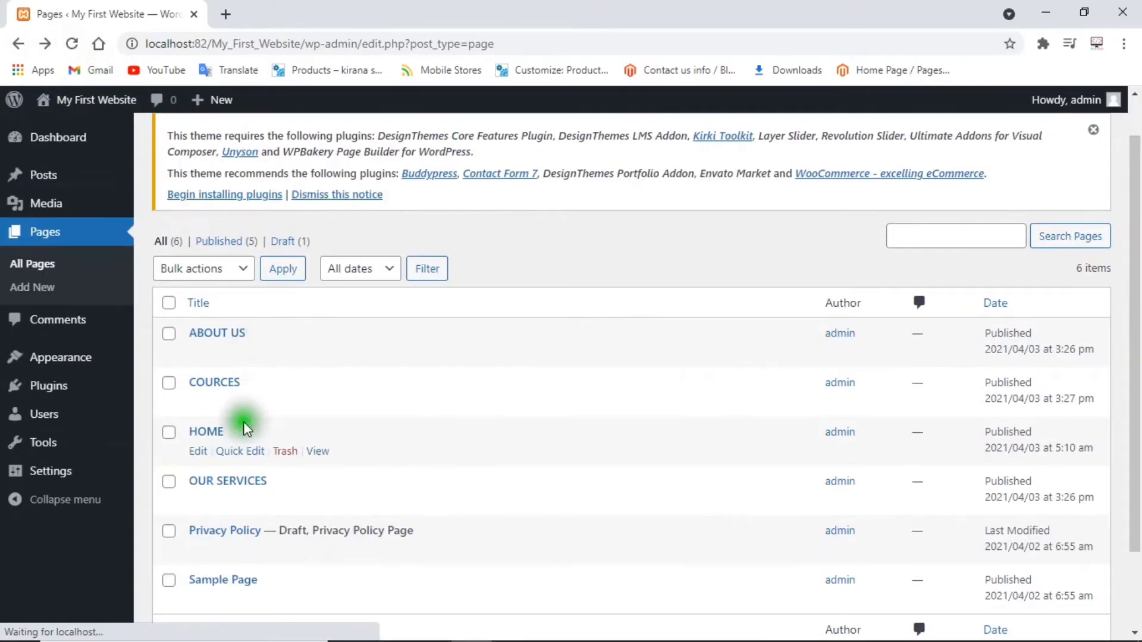
pyautogui.scroll(1, 217, 199)
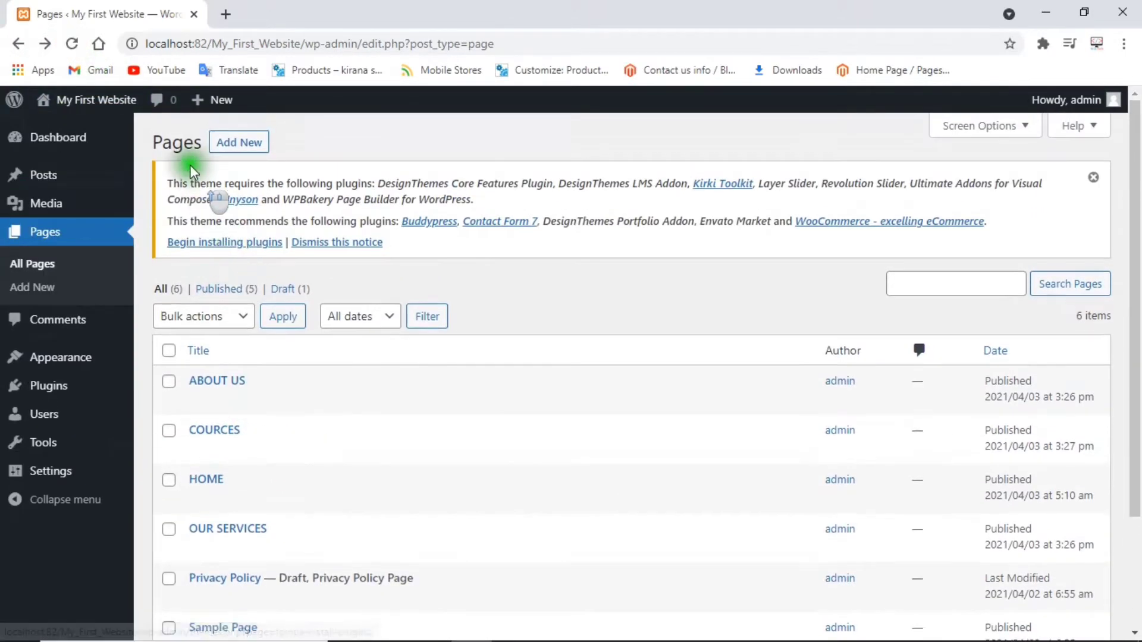
pyautogui.click(254, 144)
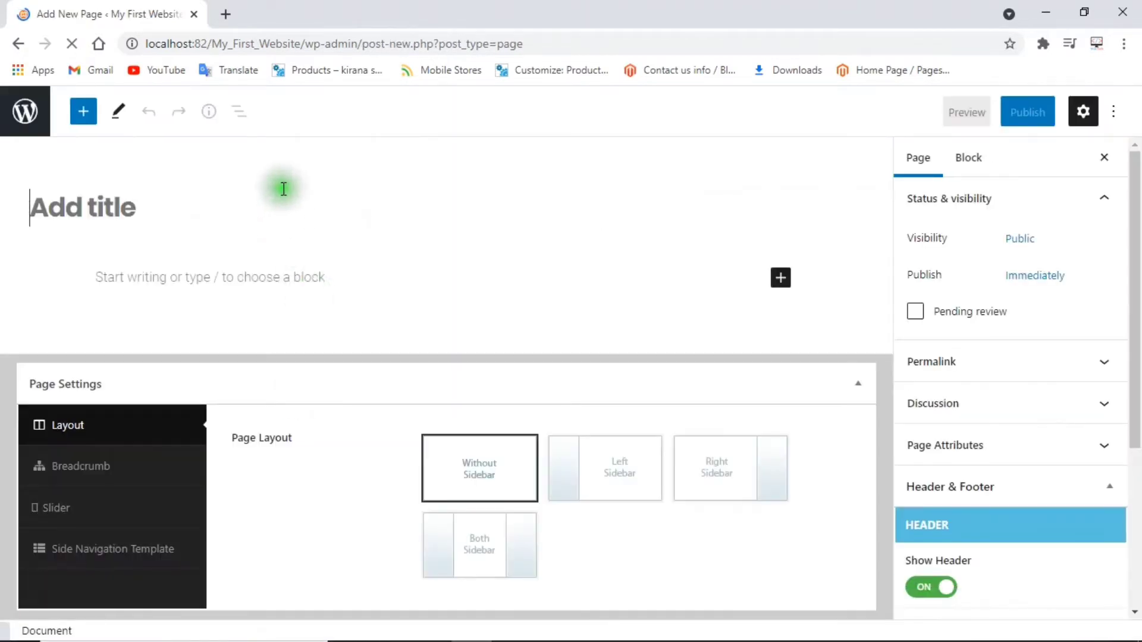
# Publish a CONTACT US page, then view the live site's front page.
pyautogui.click(271, 204)
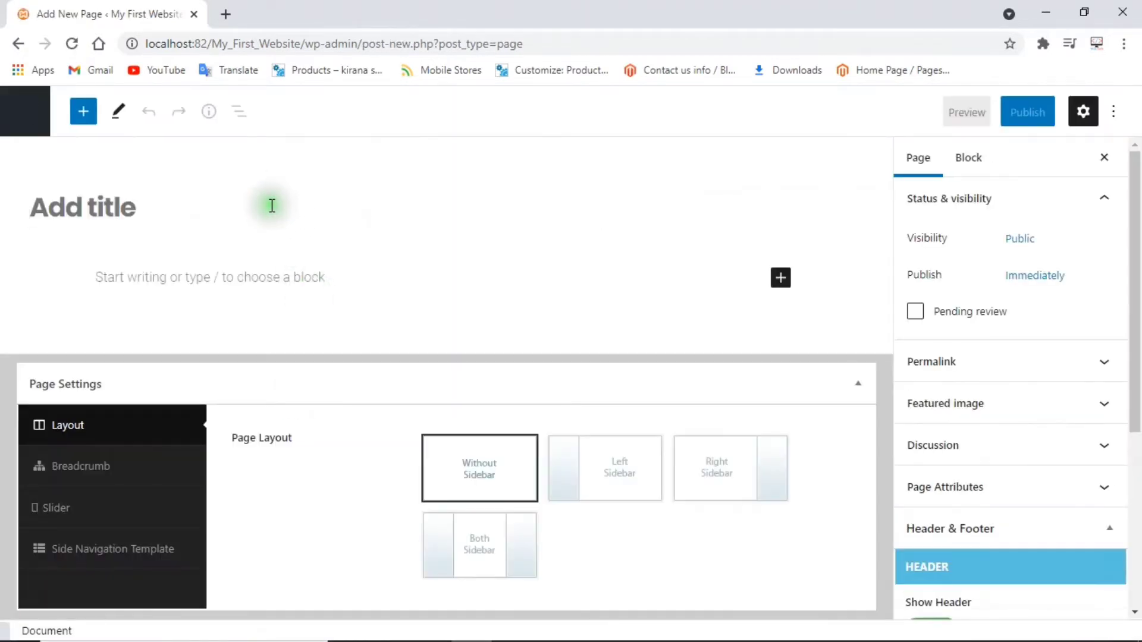
pyautogui.write('CONTACT U')
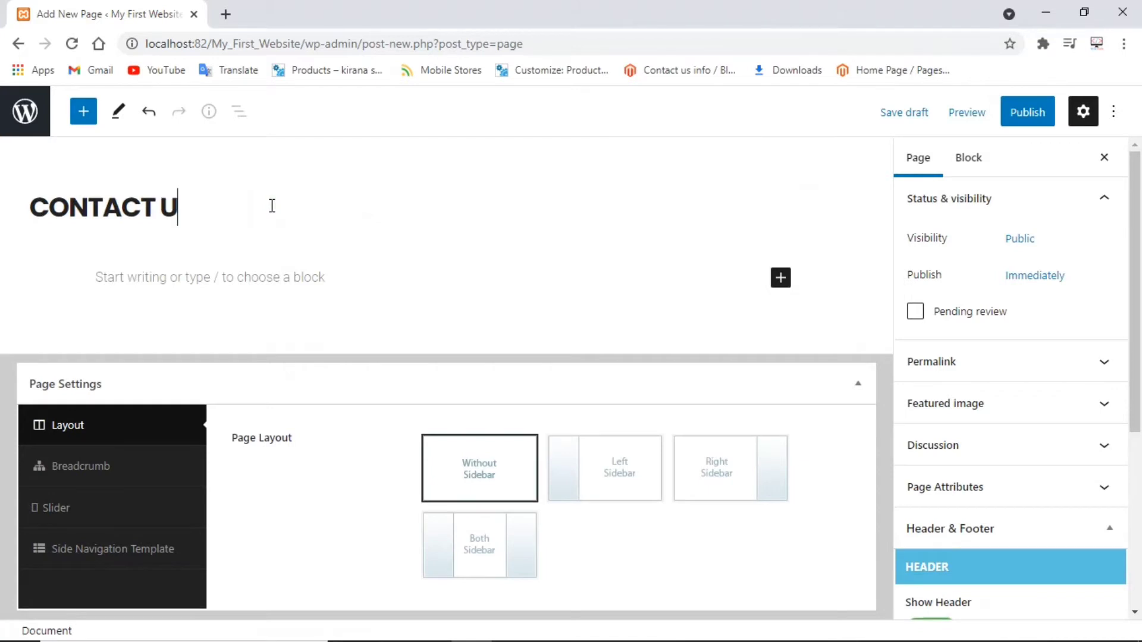
pyautogui.write('S')
pyautogui.press('Return')
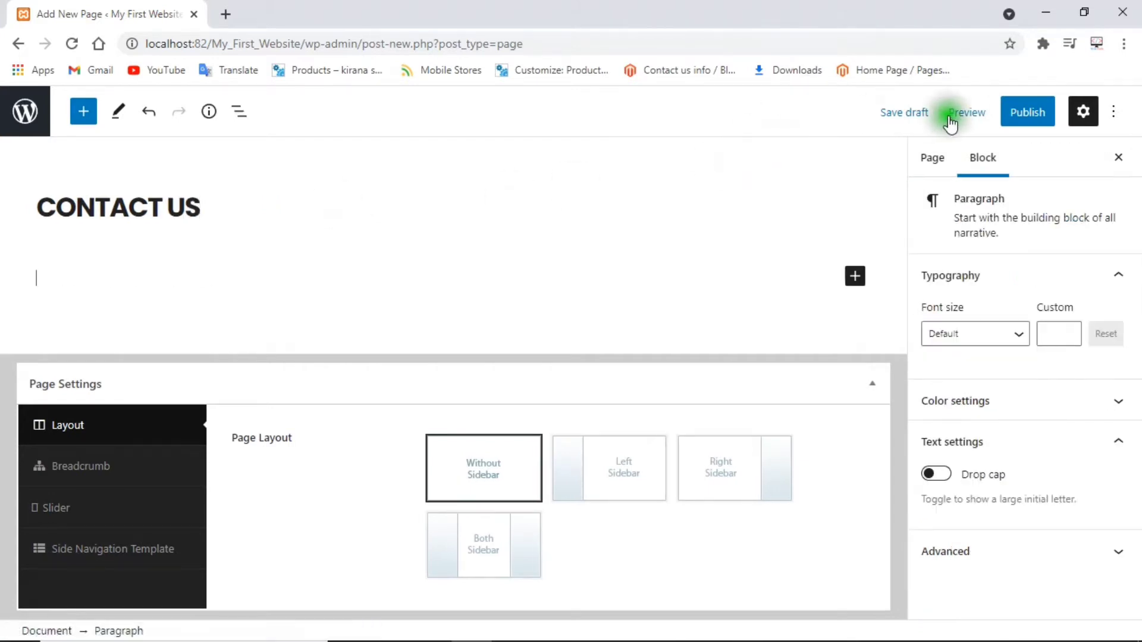
pyautogui.click(1029, 112)
pyautogui.click(1004, 113)
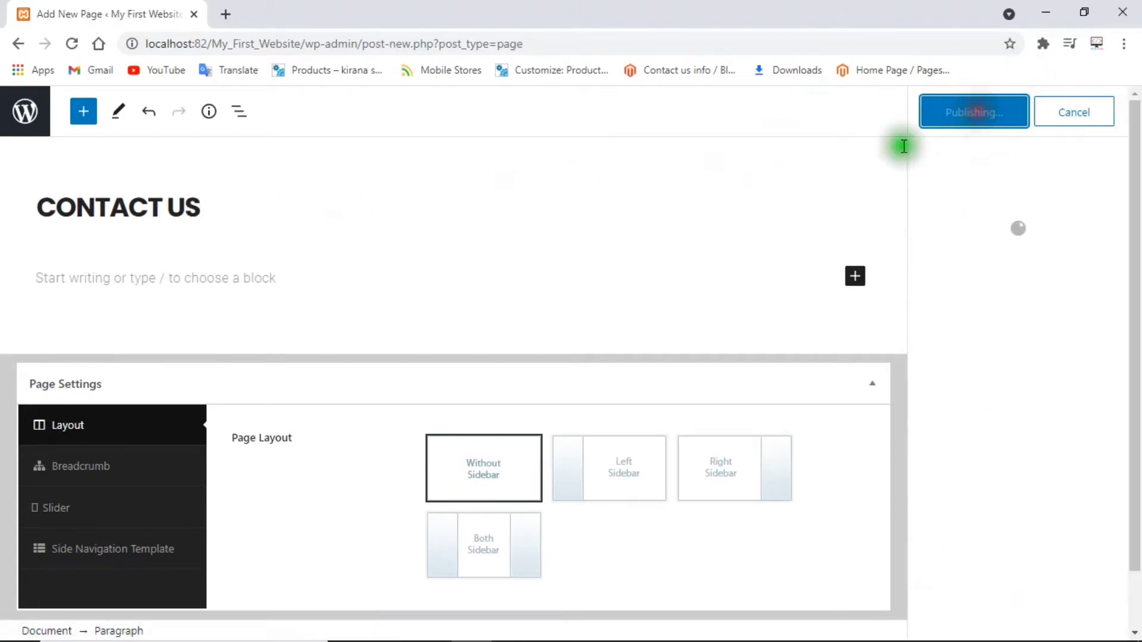
pyautogui.click(19, 44)
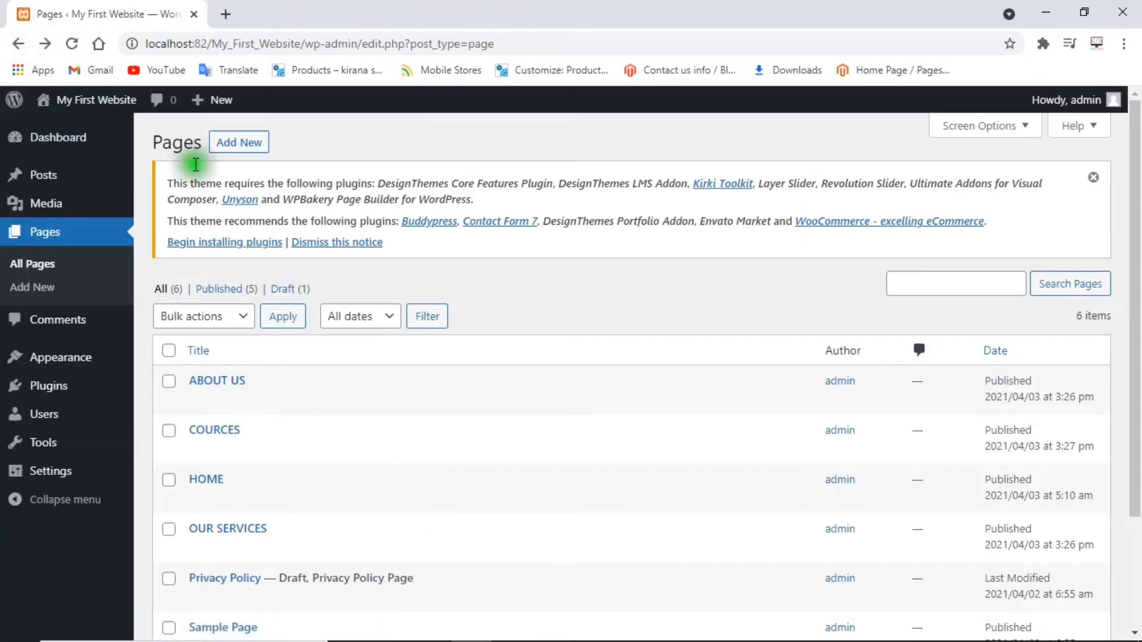
pyautogui.click(99, 125)
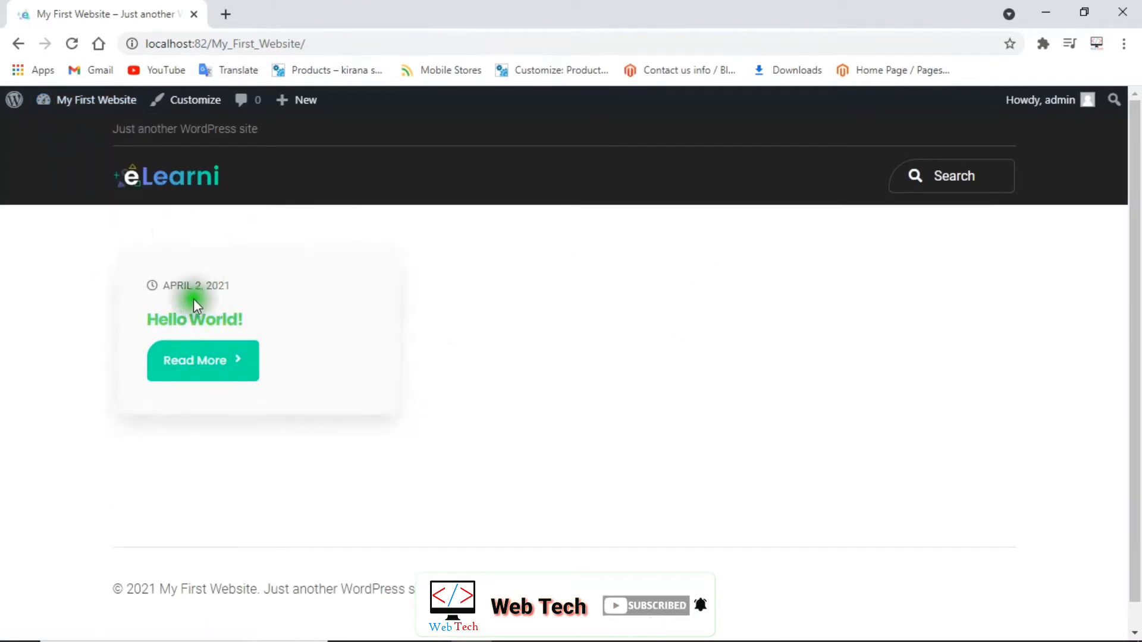
# Open the live site in a separate browser tab, then go to Appearance > Menus.
pyautogui.click(18, 43)
pyautogui.moveTo(52, 383)
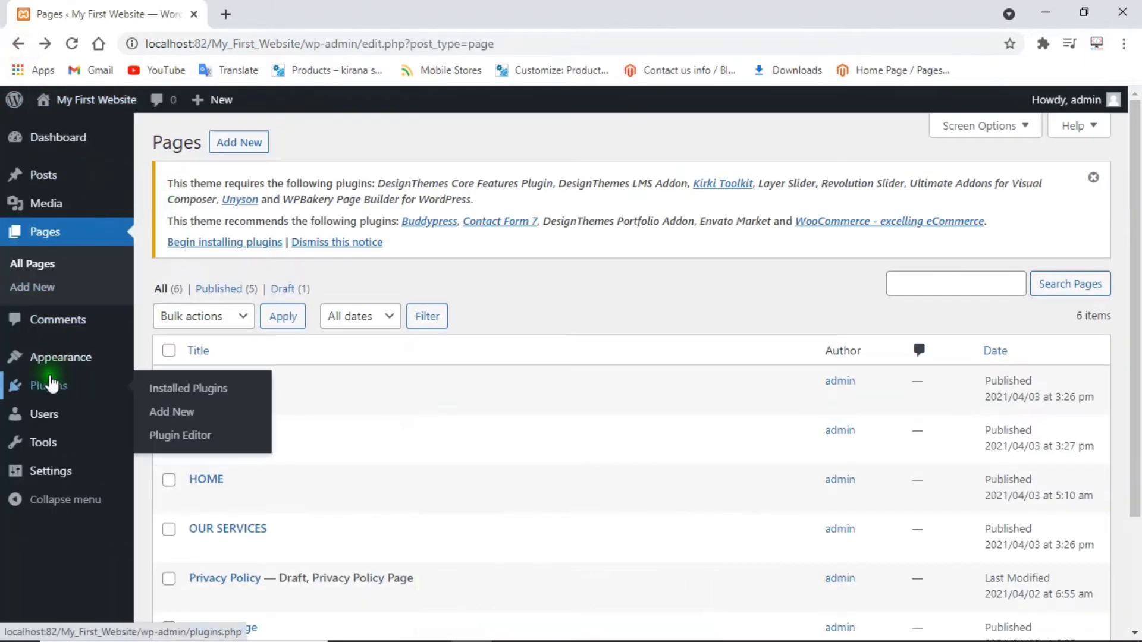
pyautogui.moveTo(60, 104)
pyautogui.rightClick(80, 122)
pyautogui.click(120, 134)
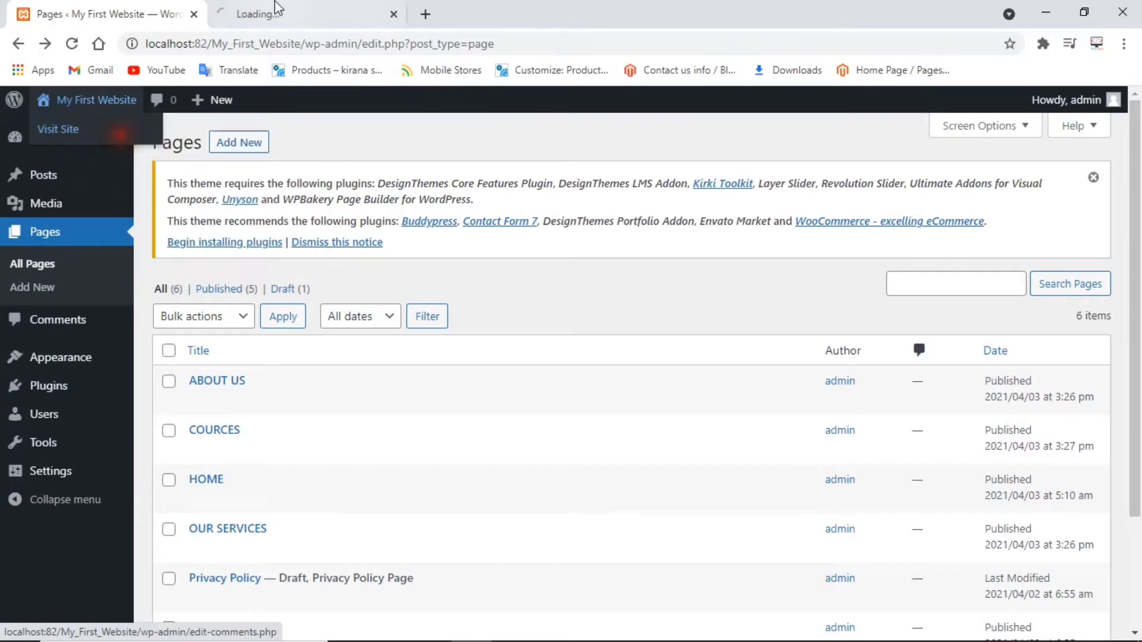
pyautogui.click(276, 9)
pyautogui.click(46, 13)
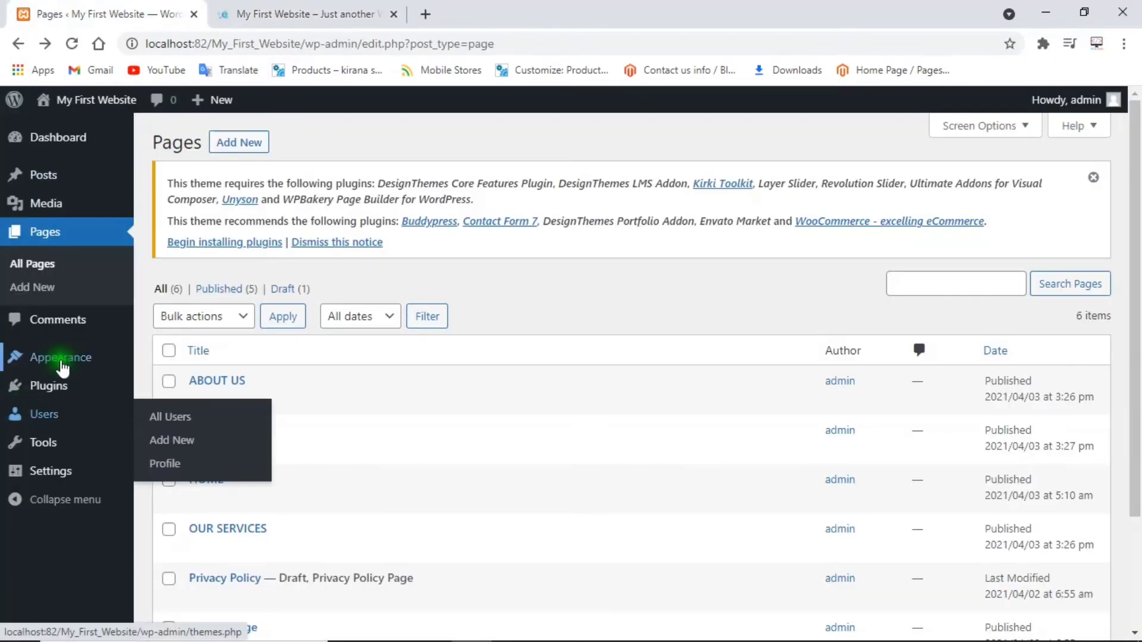
pyautogui.moveTo(62, 369)
pyautogui.click(162, 432)
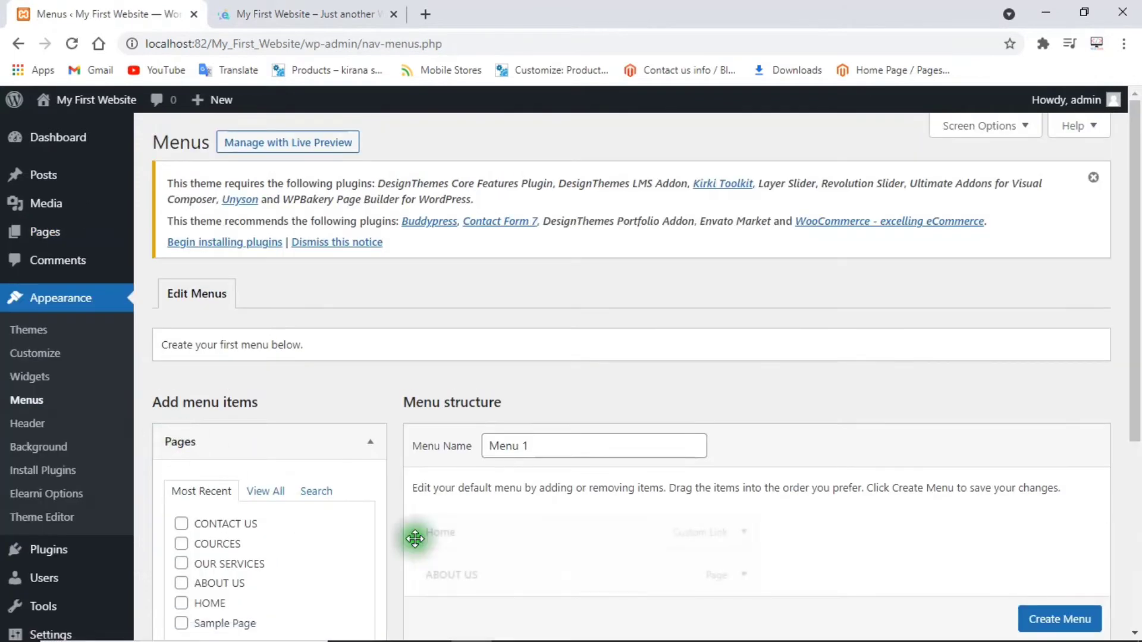
# Rename the new menu from Menu 1 to Main Menu.
pyautogui.moveTo(1136, 203); pyautogui.dragTo(1132, 369)
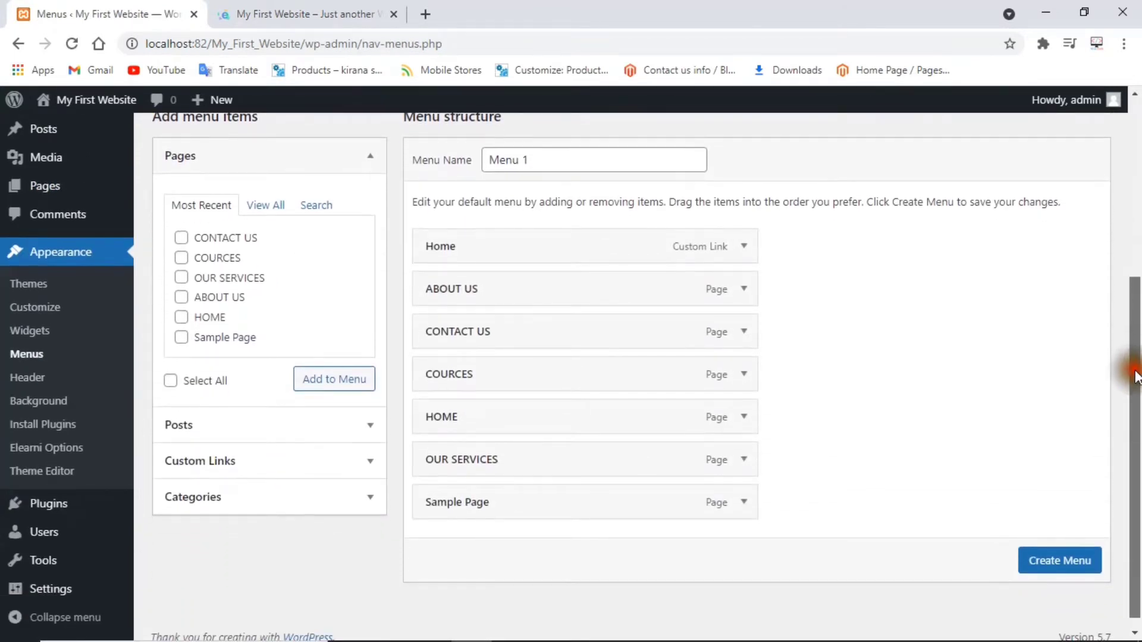
pyautogui.click(577, 162)
pyautogui.moveTo(577, 162); pyautogui.dragTo(361, 159)
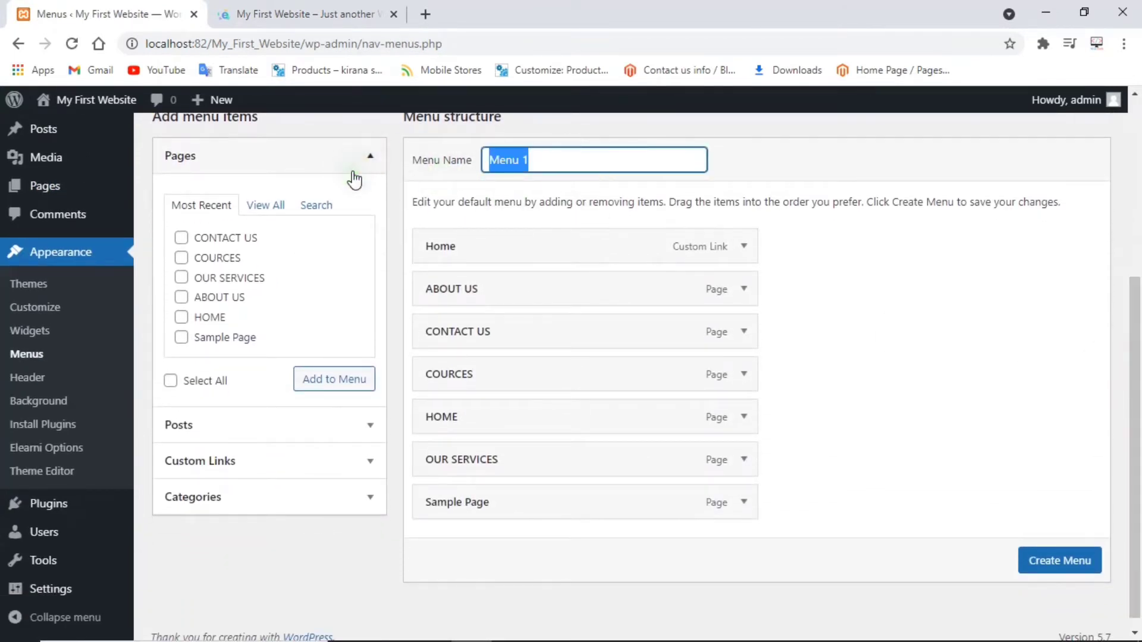
pyautogui.write('MAI')
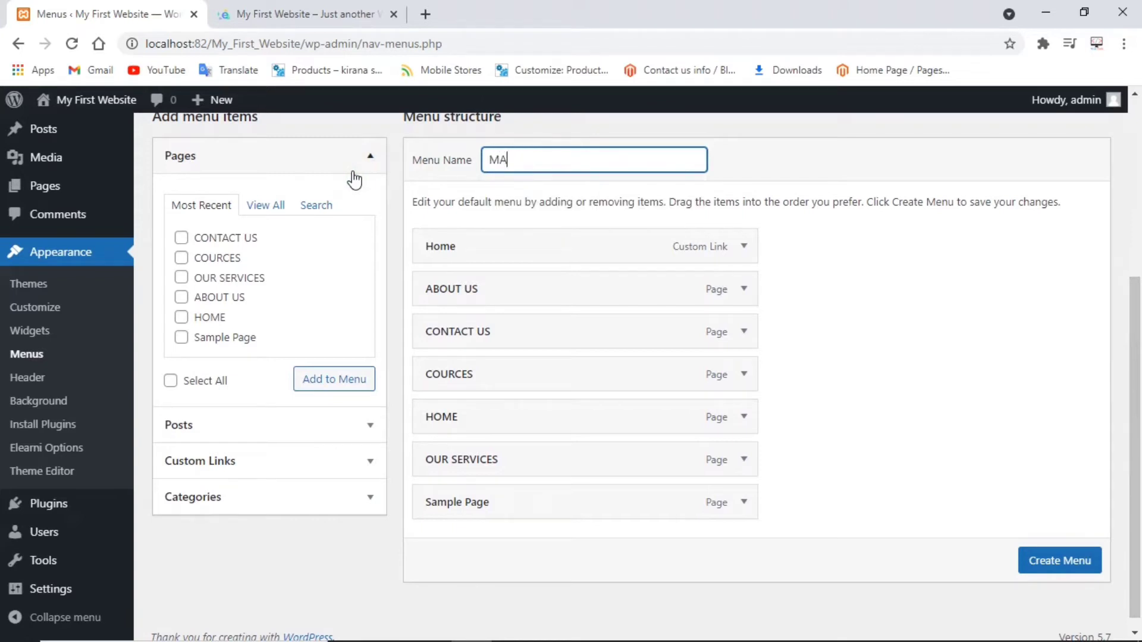
pyautogui.press('BackSpace')
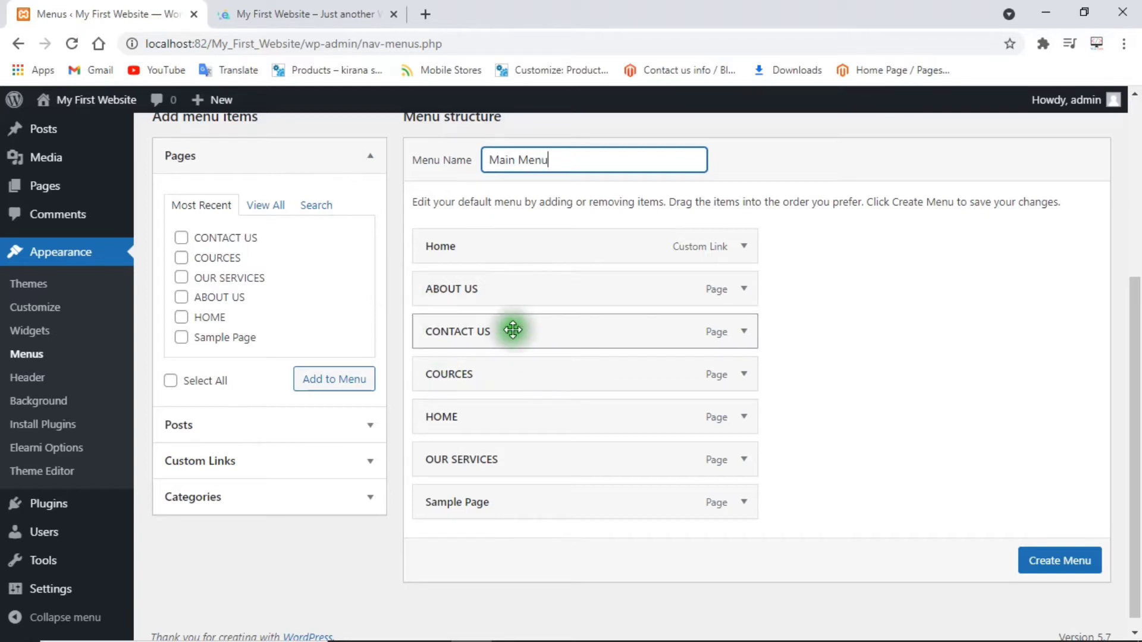
# Move COURCES above CONTACT US and remove the Home custom link from the menu.
pyautogui.moveTo(481, 377); pyautogui.dragTo(487, 331)
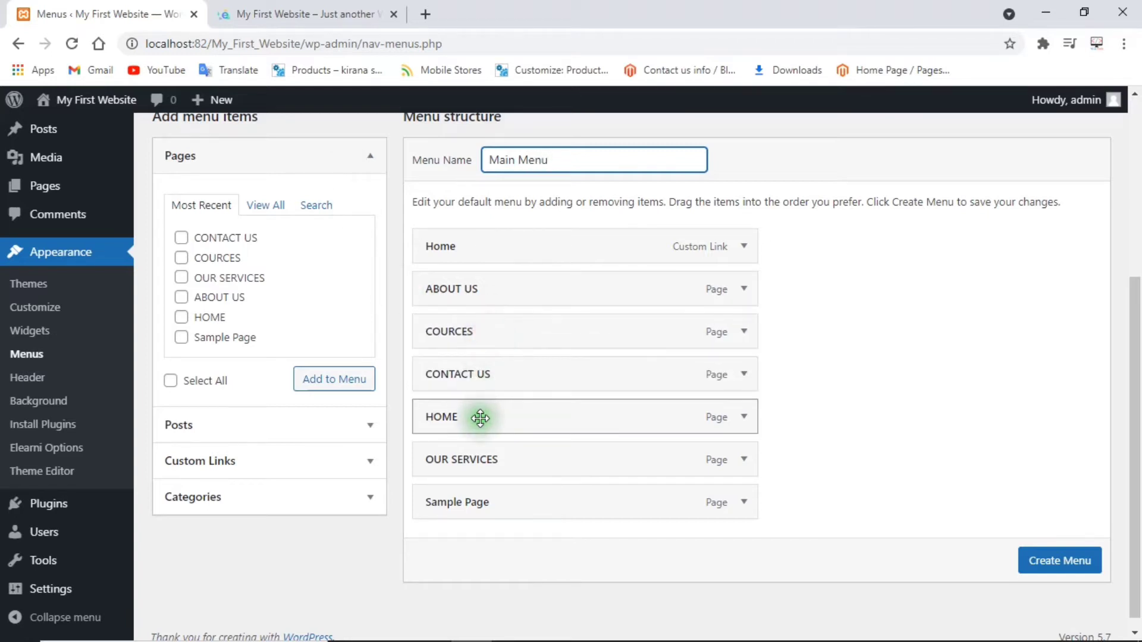
pyautogui.click(743, 248)
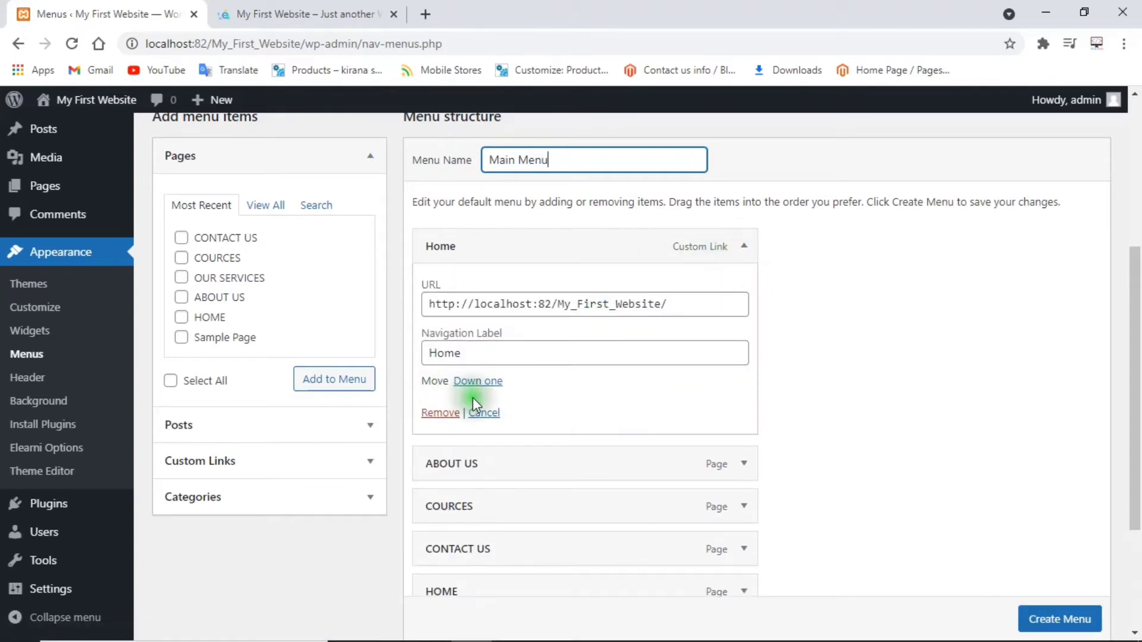
pyautogui.click(743, 246)
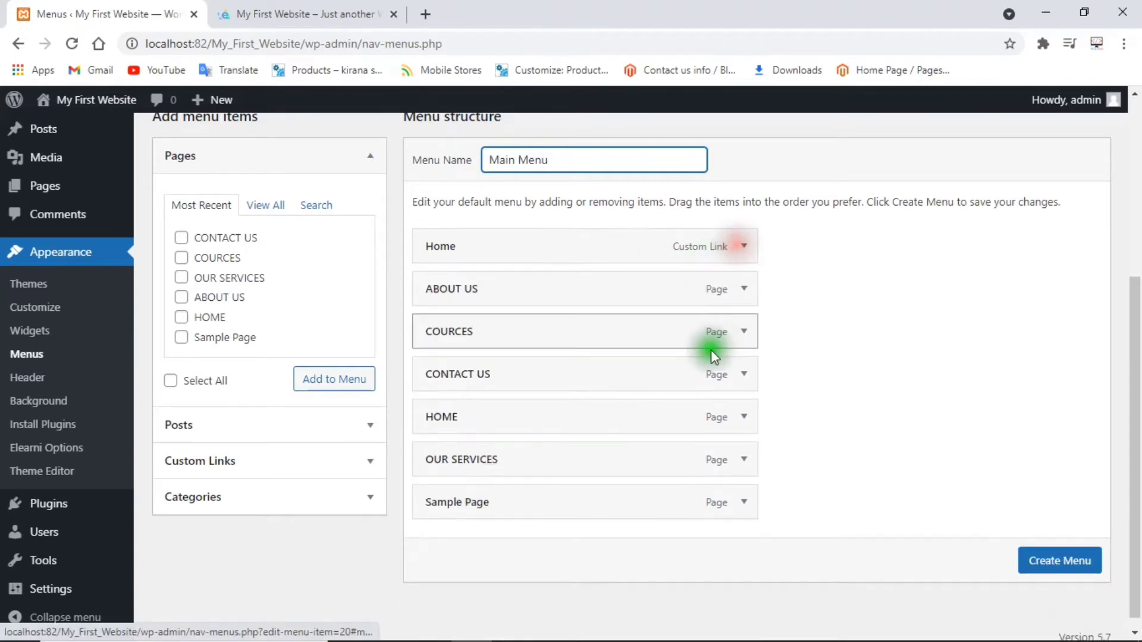
pyautogui.click(745, 418)
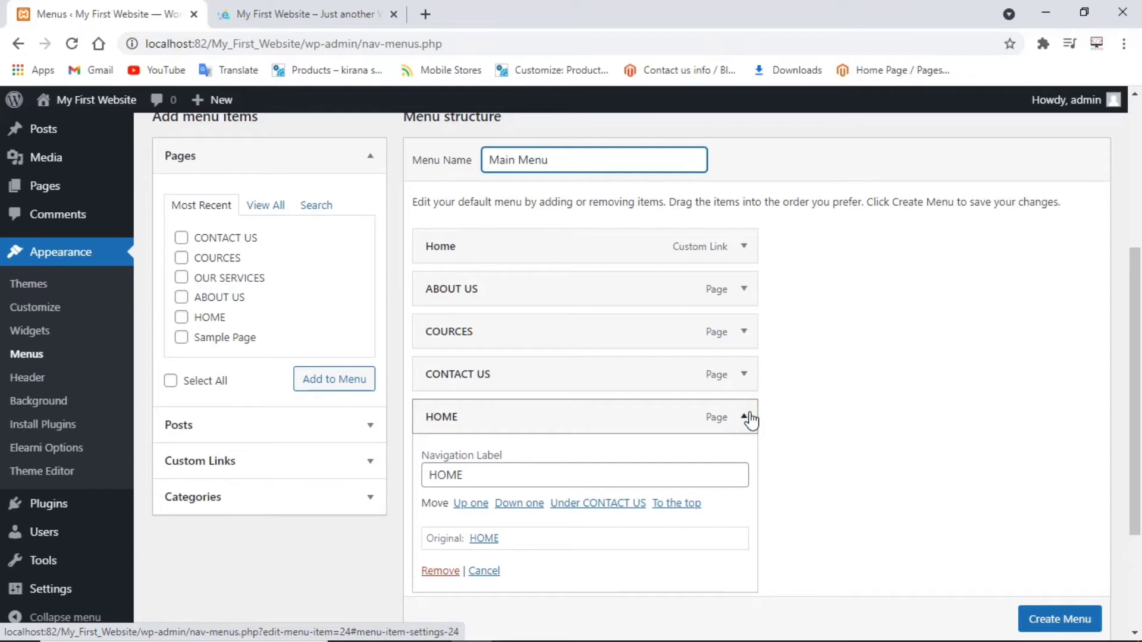
pyautogui.click(750, 418)
pyautogui.click(744, 245)
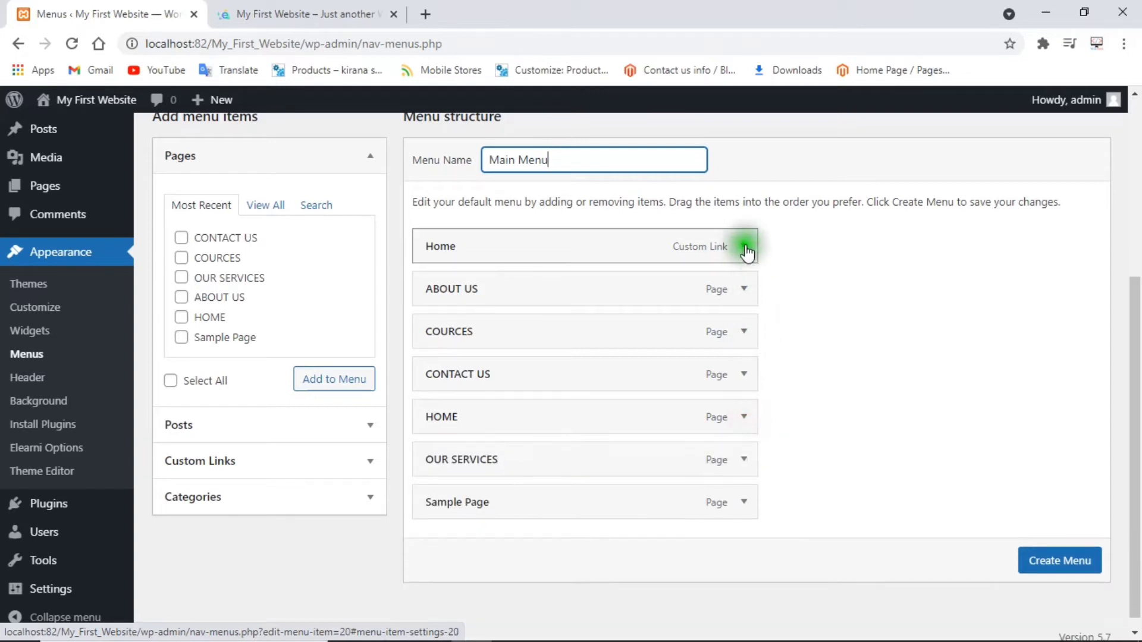
pyautogui.click(485, 412)
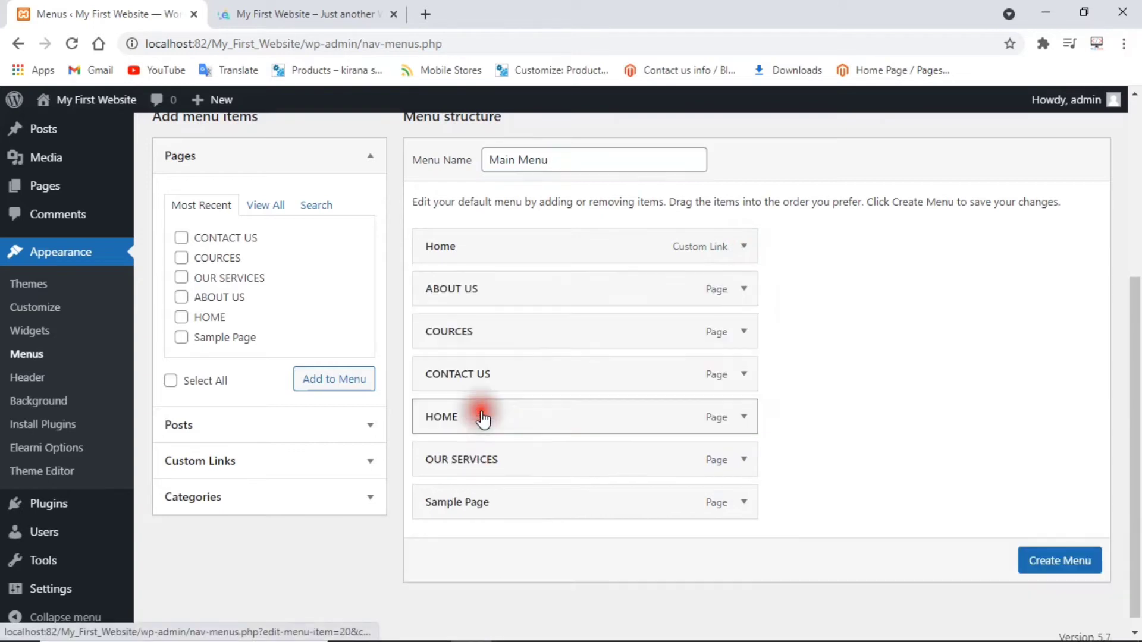
pyautogui.click(744, 246)
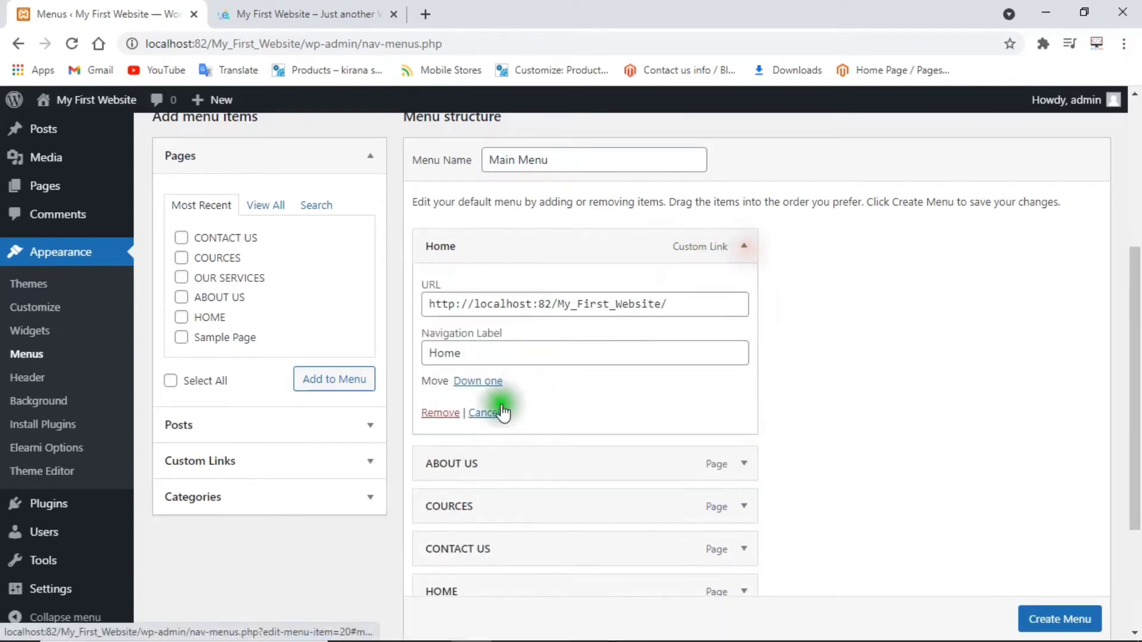
pyautogui.click(439, 415)
# Move HOME to the top and OUR SERVICES to third, remove Sample Page, and create the menu.
pyautogui.moveTo(476, 374); pyautogui.dragTo(477, 247)
pyautogui.moveTo(480, 413); pyautogui.dragTo(480, 329)
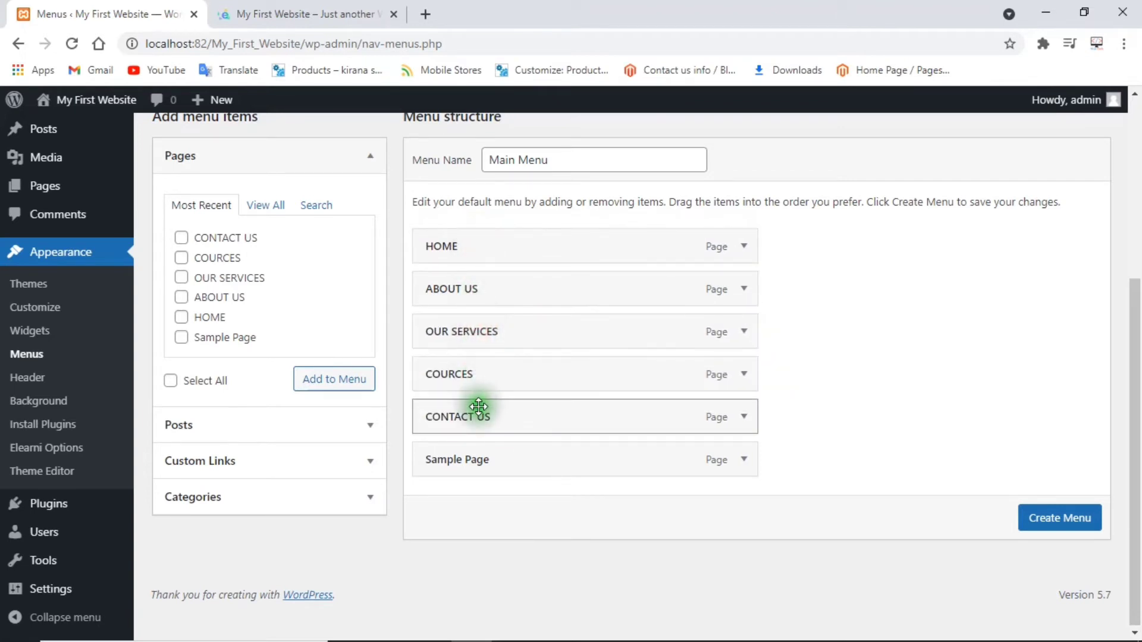
pyautogui.click(744, 461)
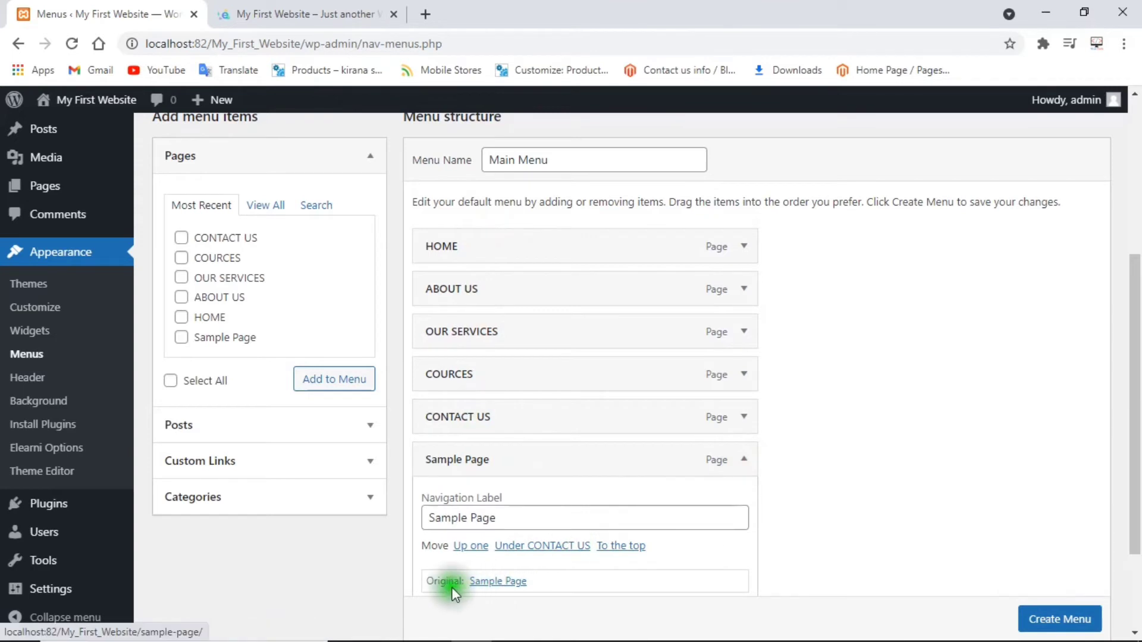
pyautogui.moveTo(1137, 326); pyautogui.dragTo(1135, 368)
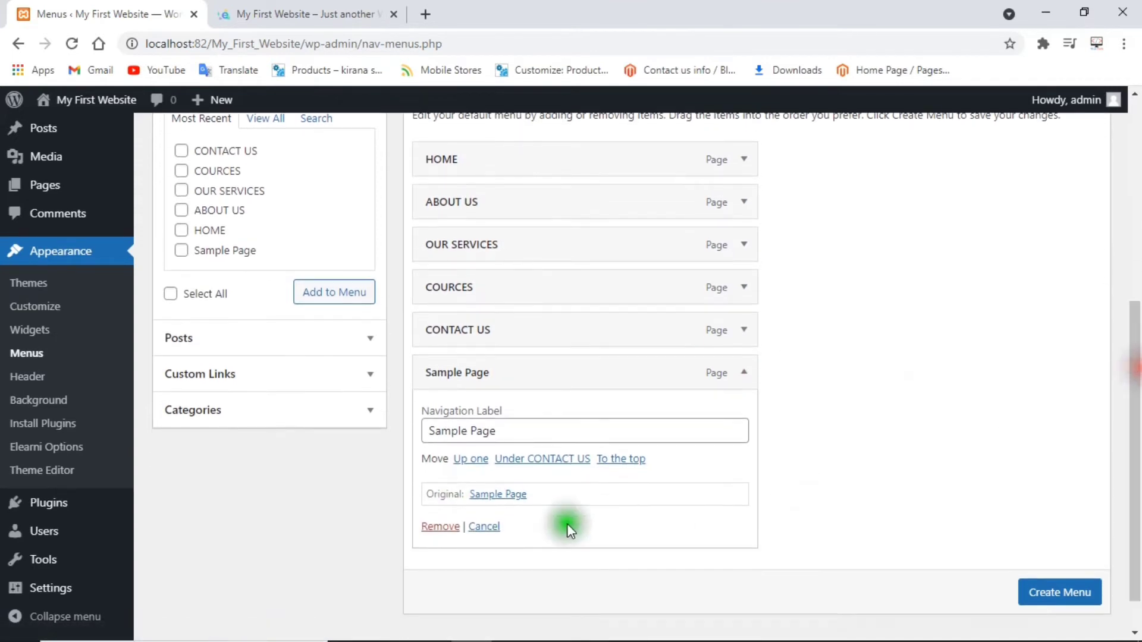
pyautogui.click(438, 527)
pyautogui.click(1057, 544)
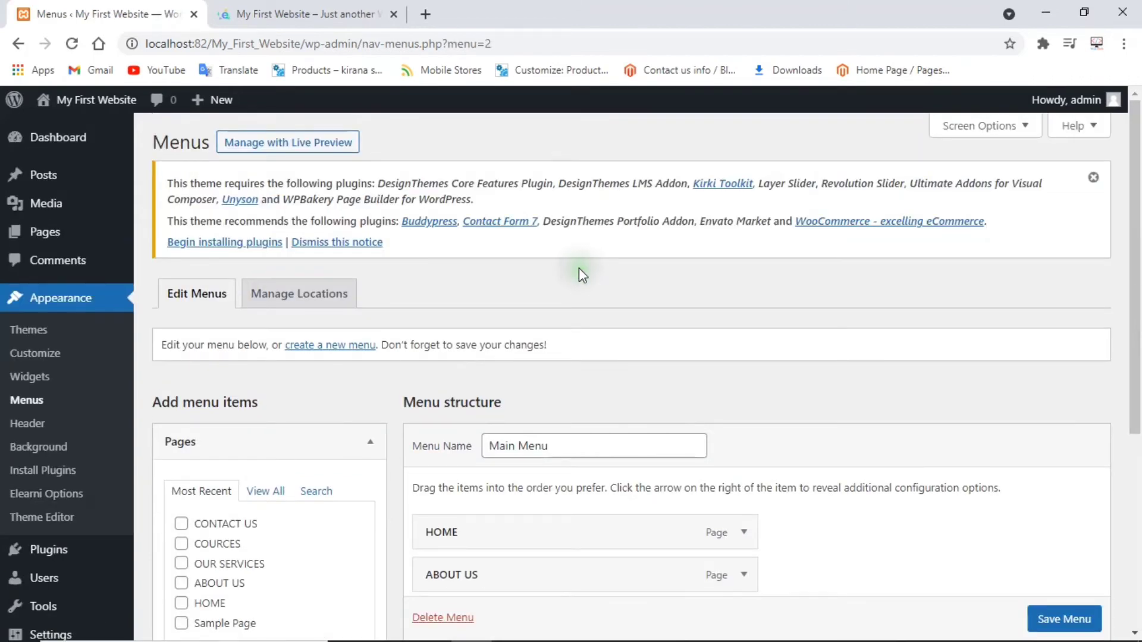
# Assign Main Menu to the Main Menu display location, save it, and reload the live site.
pyautogui.moveTo(1133, 238); pyautogui.dragTo(1136, 458)
pyautogui.click(556, 501)
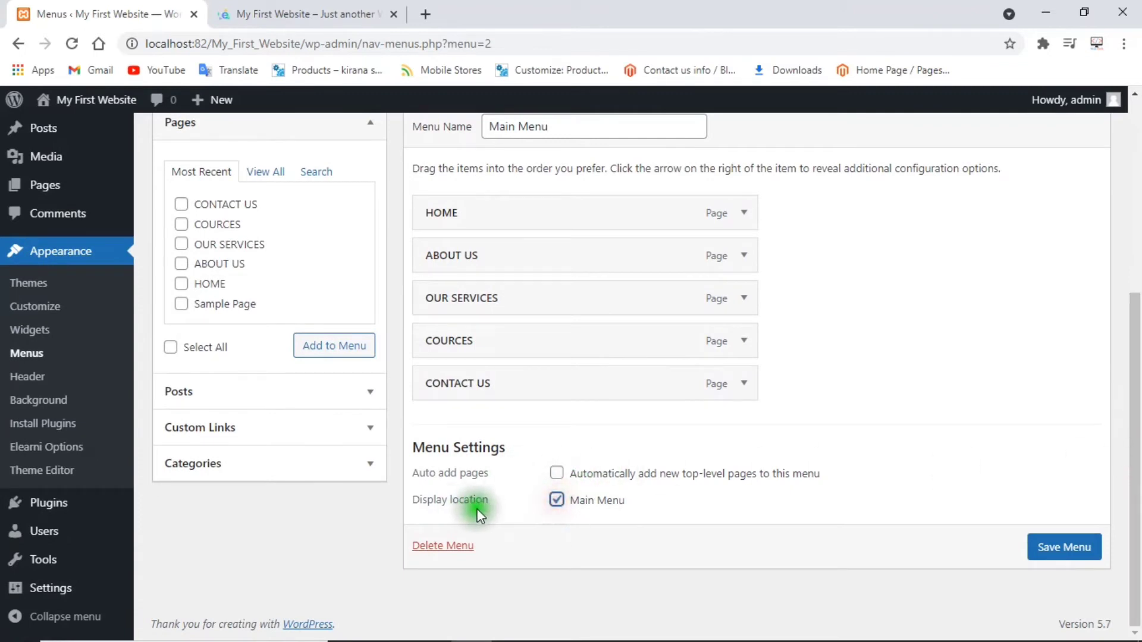
pyautogui.moveTo(422, 503); pyautogui.dragTo(482, 501)
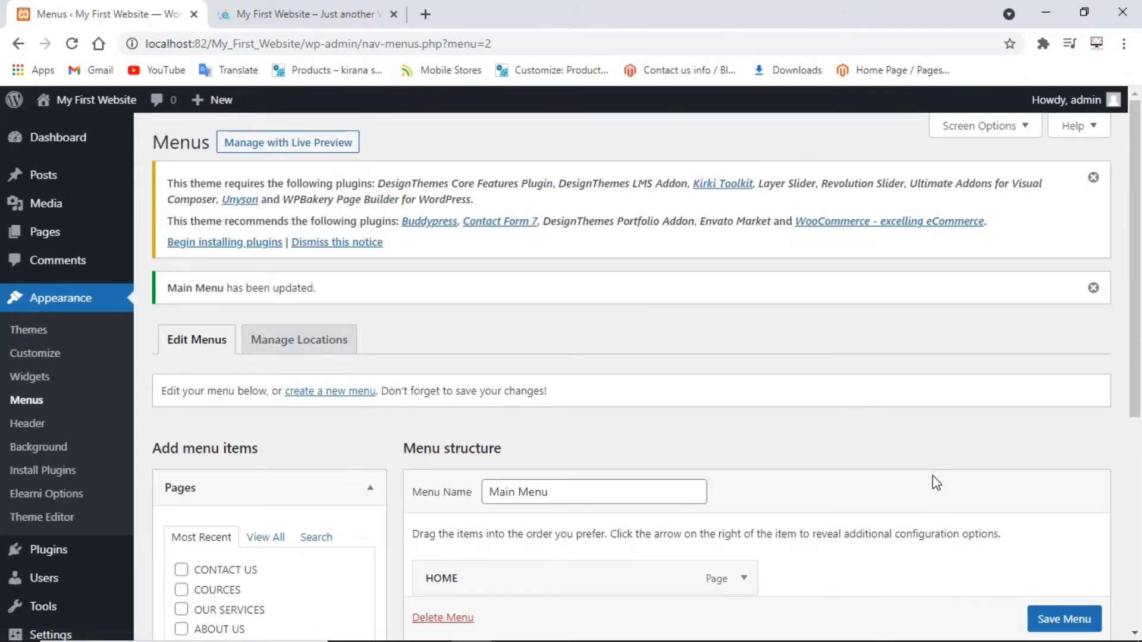
pyautogui.moveTo(1136, 338); pyautogui.dragTo(1133, 553)
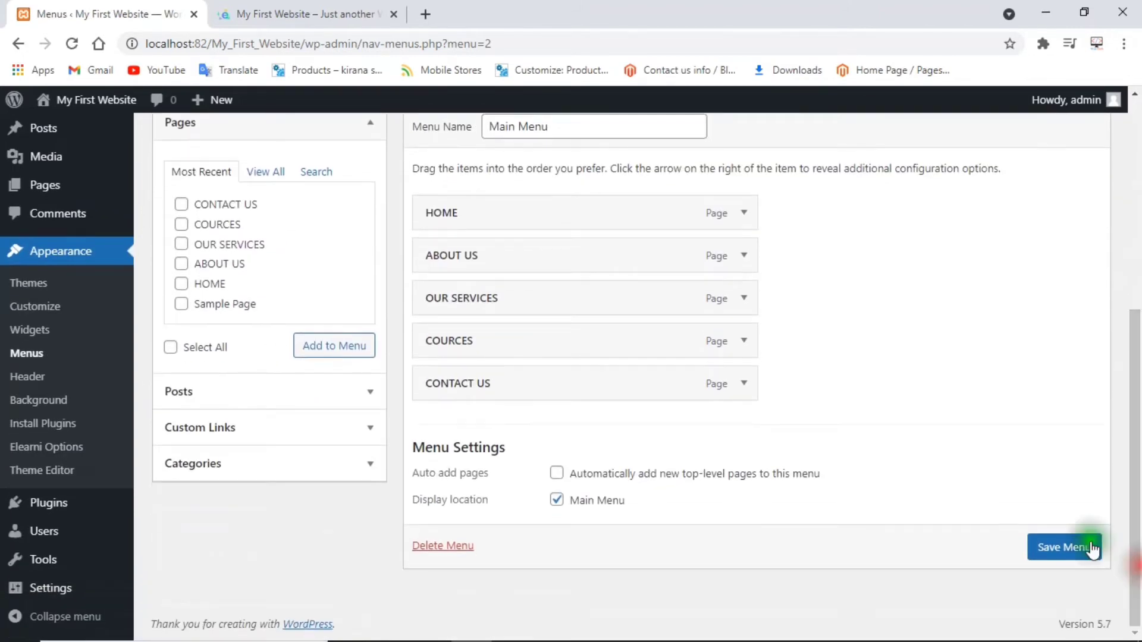
pyautogui.click(266, 7)
pyautogui.click(71, 43)
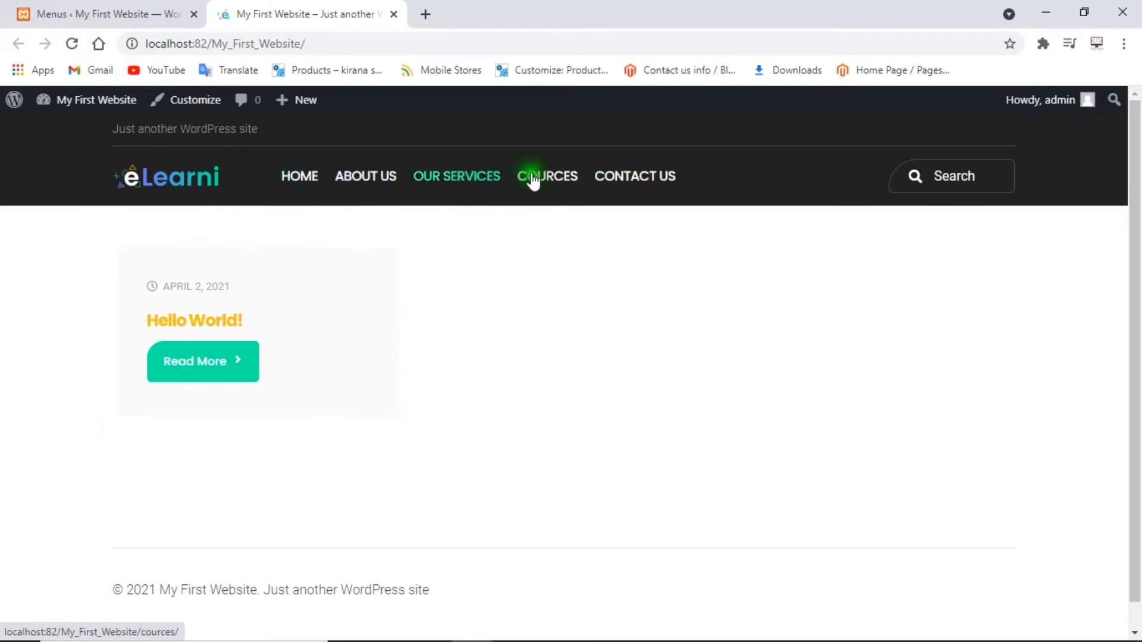
# Open the ABOUT US page from the live site's header menu.
pyautogui.click(66, 13)
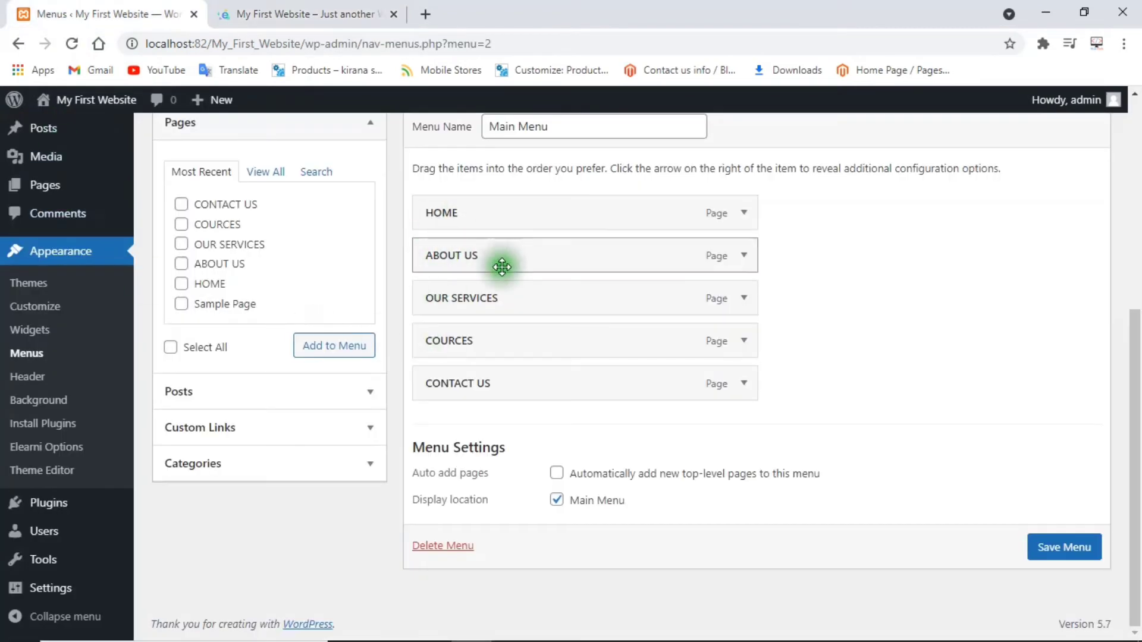
pyautogui.click(285, 14)
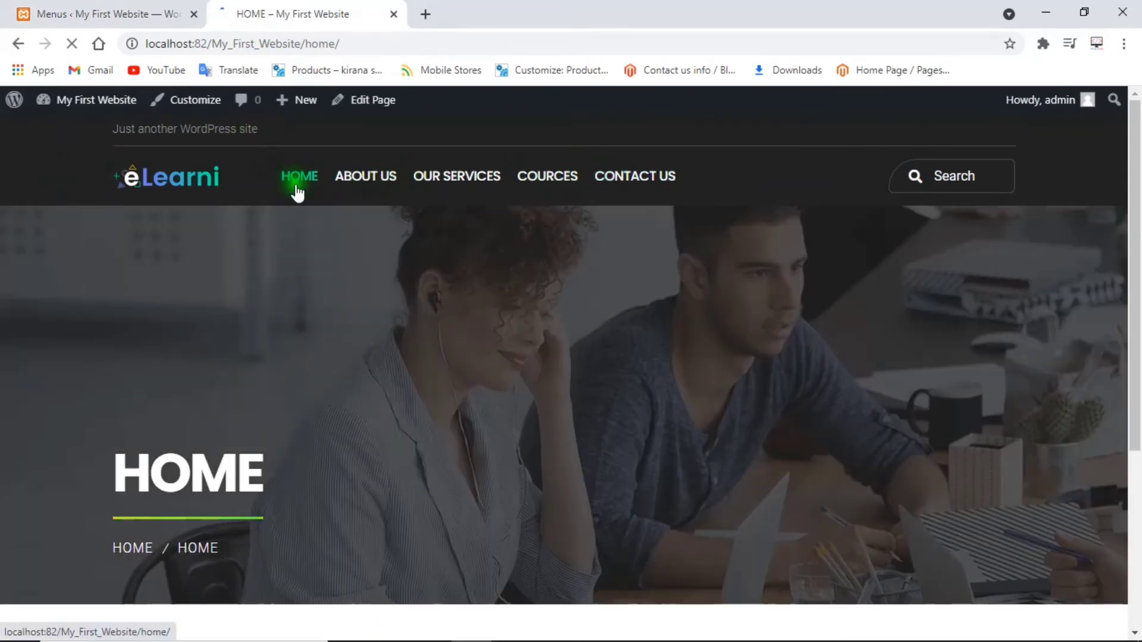
pyautogui.scroll(-4, 498, 303)
pyautogui.scroll(5, 498, 296)
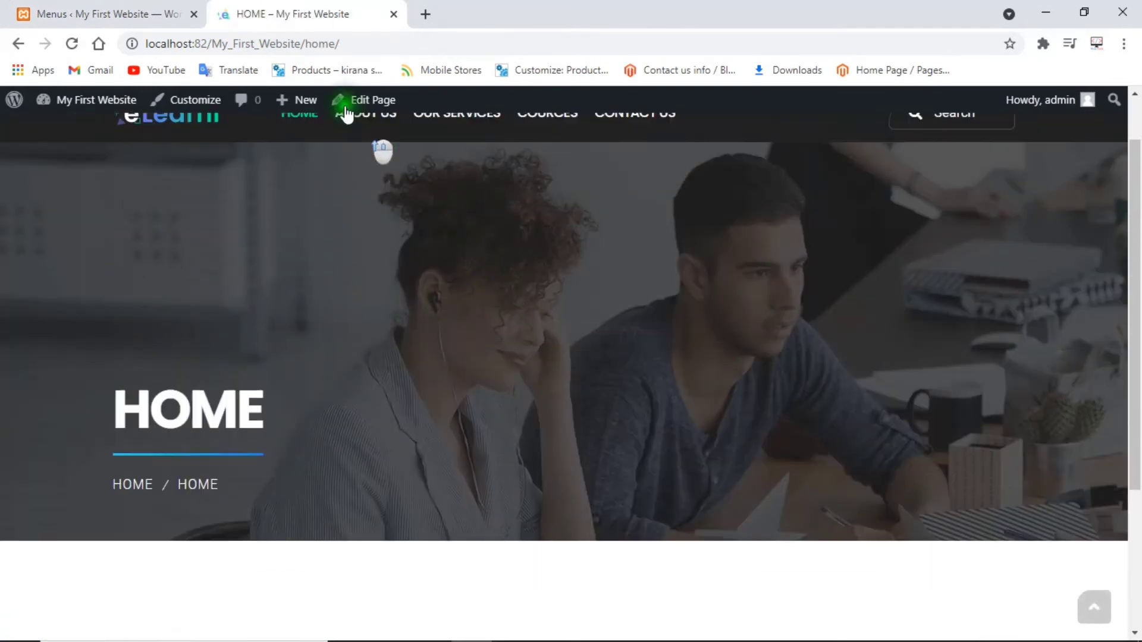
pyautogui.click(366, 151)
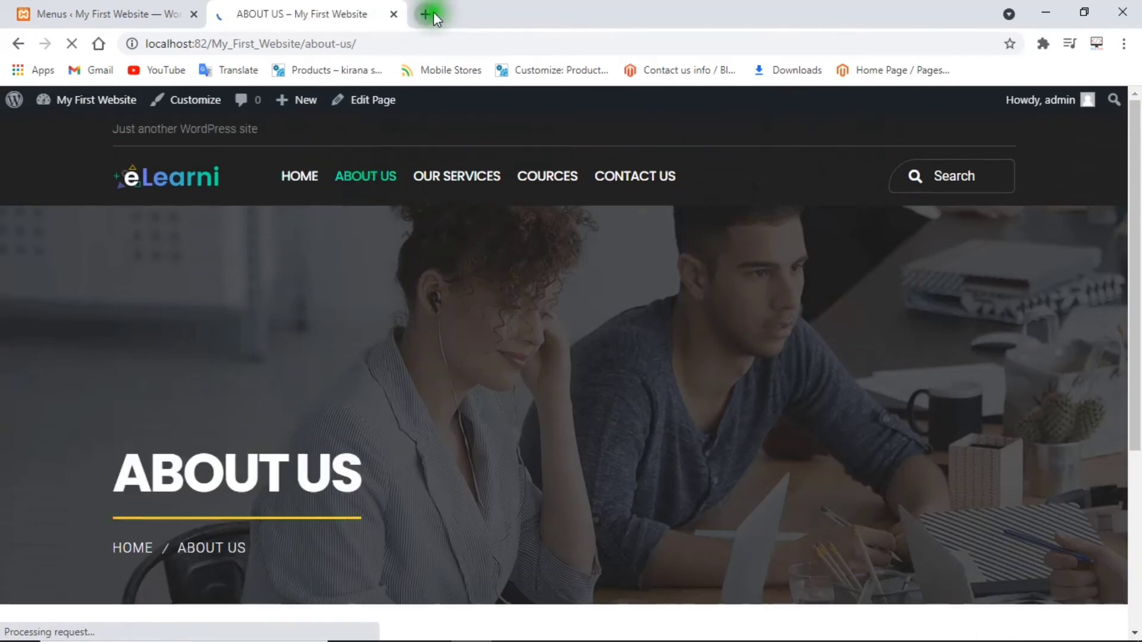
pyautogui.click(426, 14)
# Load aakaarinfotech.com in a new tab, discarding a stray 'about us' search tab.
pyautogui.write('abou')
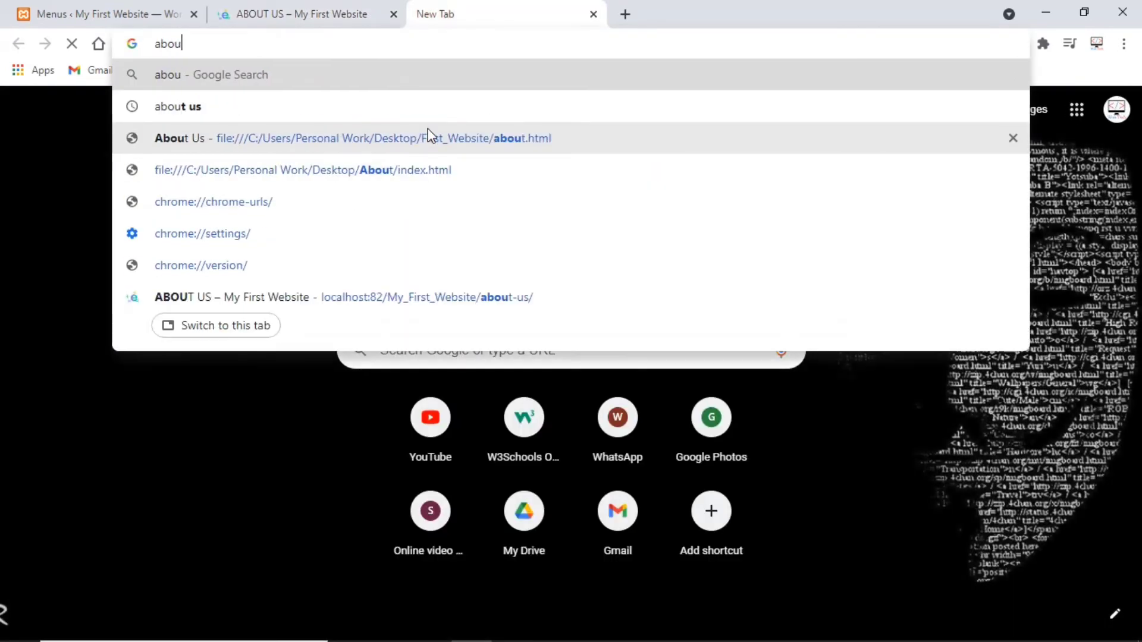
pyautogui.press('Down')
pyautogui.press('Return')
pyautogui.hotkey('ctrl', 'w')
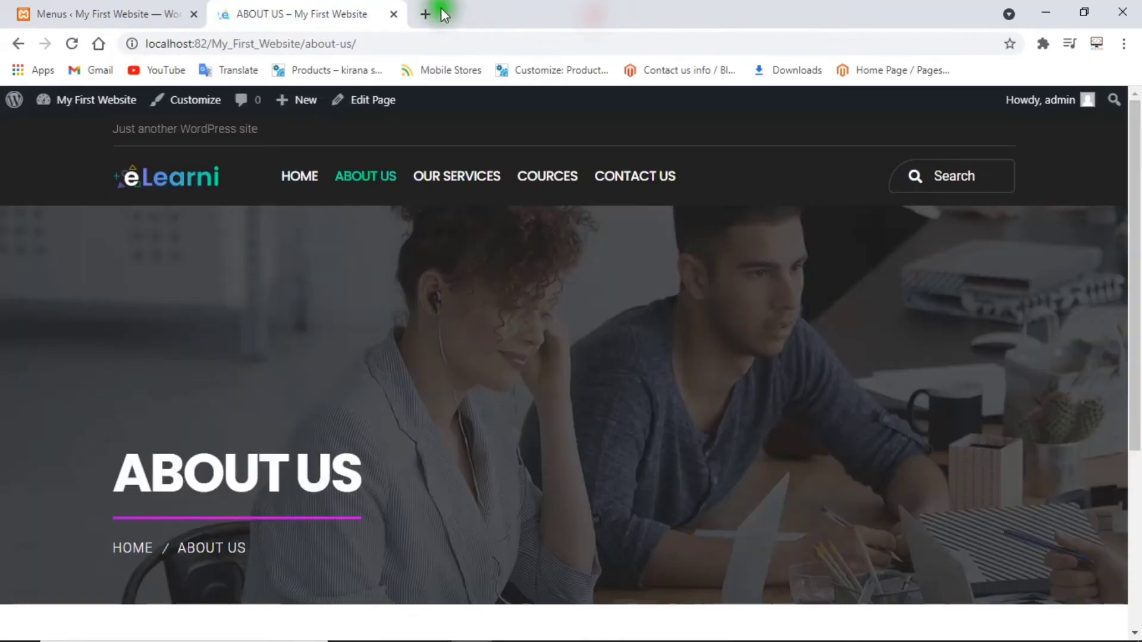
pyautogui.click(432, 13)
pyautogui.write('aaka')
pyautogui.press('Return')
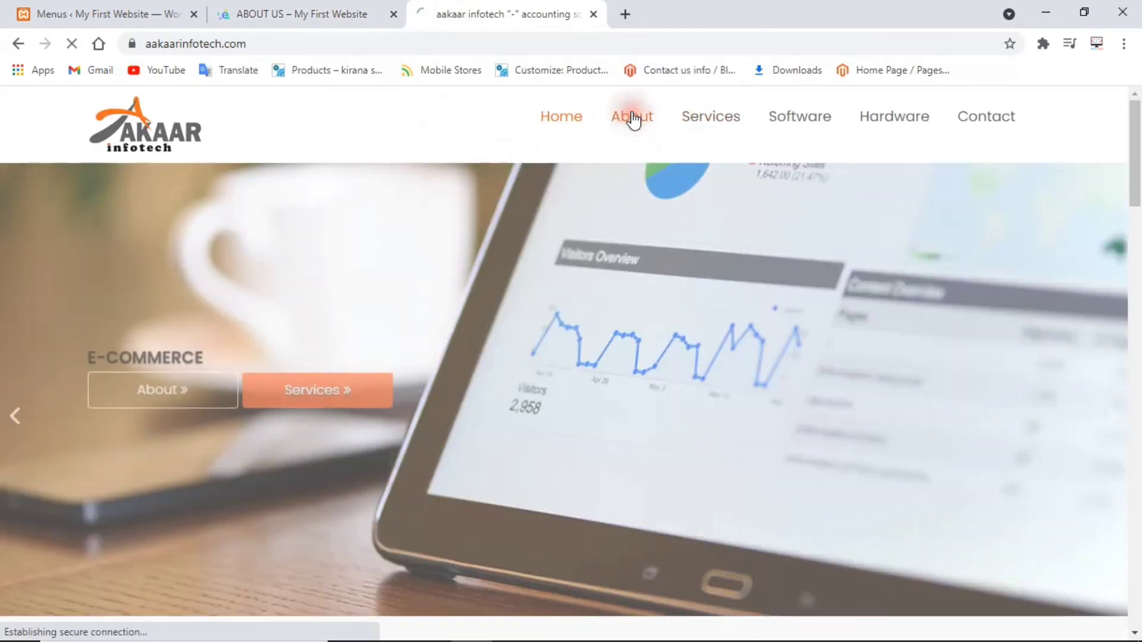
# Copy the four About Us paragraphs from the aakaarinfotech.com About page.
pyautogui.click(501, 313)
pyautogui.scroll(-10, 1136, 344)
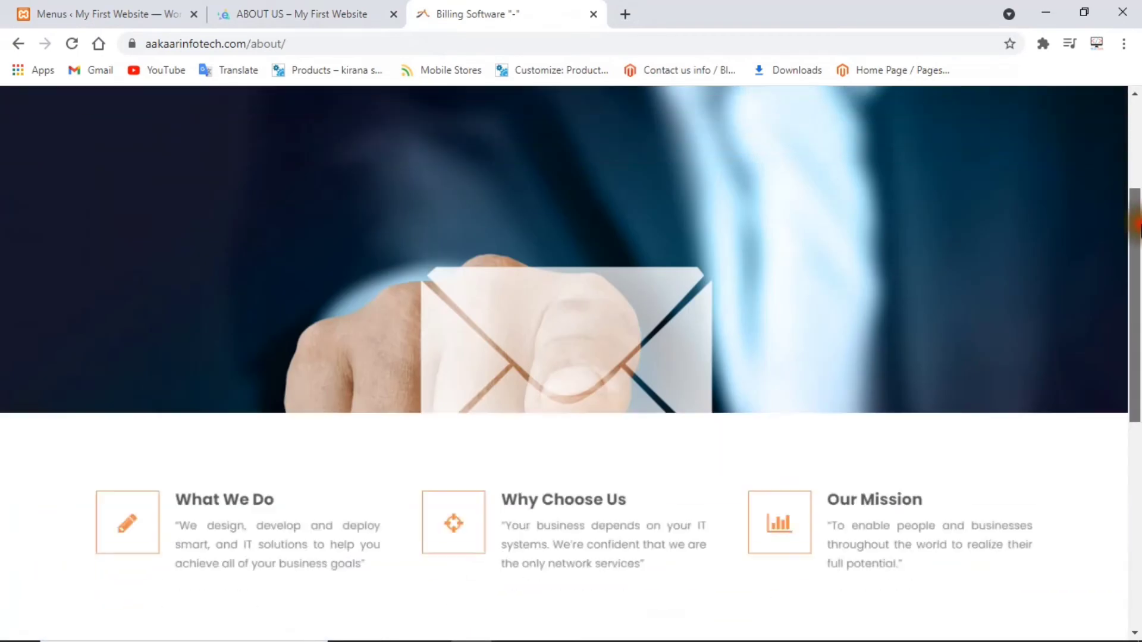
pyautogui.scroll(-1, 1136, 344)
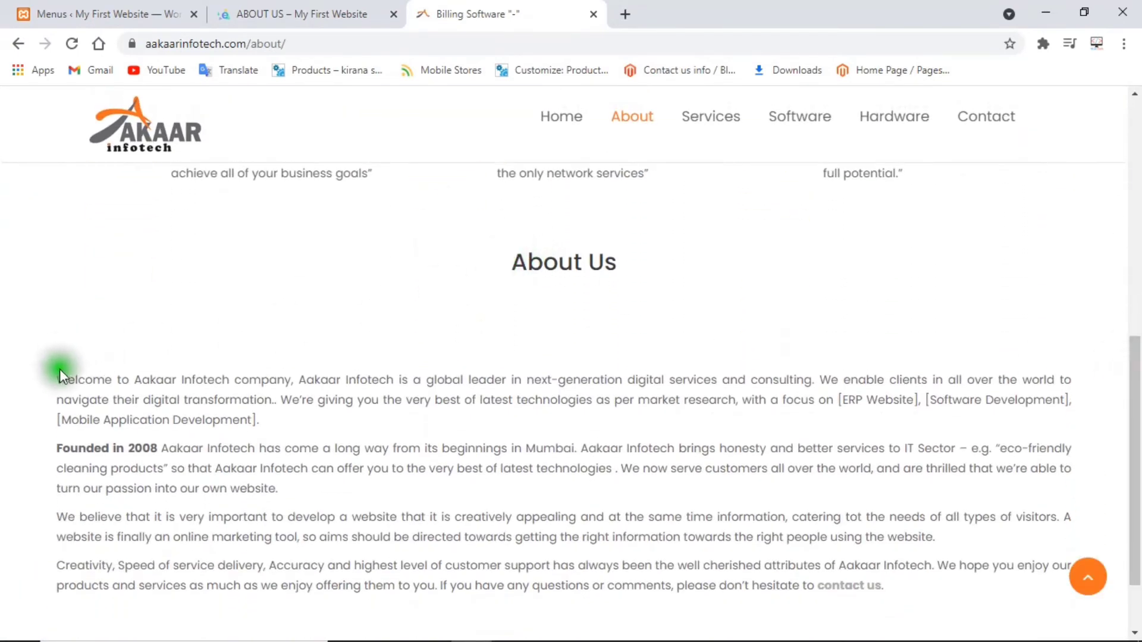
pyautogui.moveTo(59, 372); pyautogui.dragTo(937, 579)
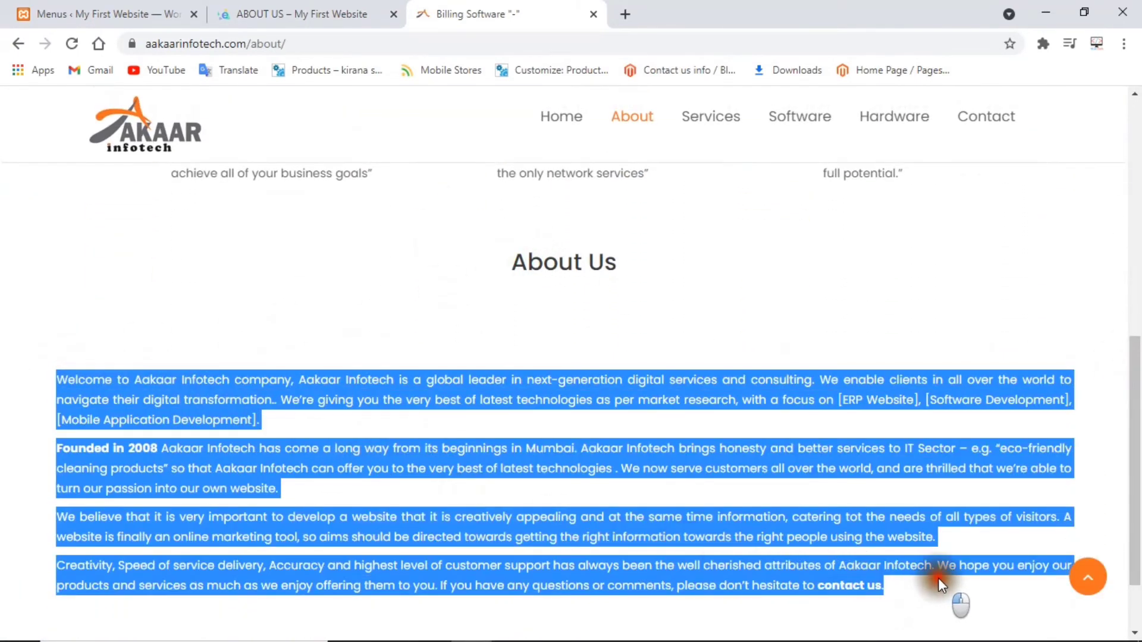
pyautogui.rightClick(730, 530)
pyautogui.click(787, 416)
pyautogui.click(311, 9)
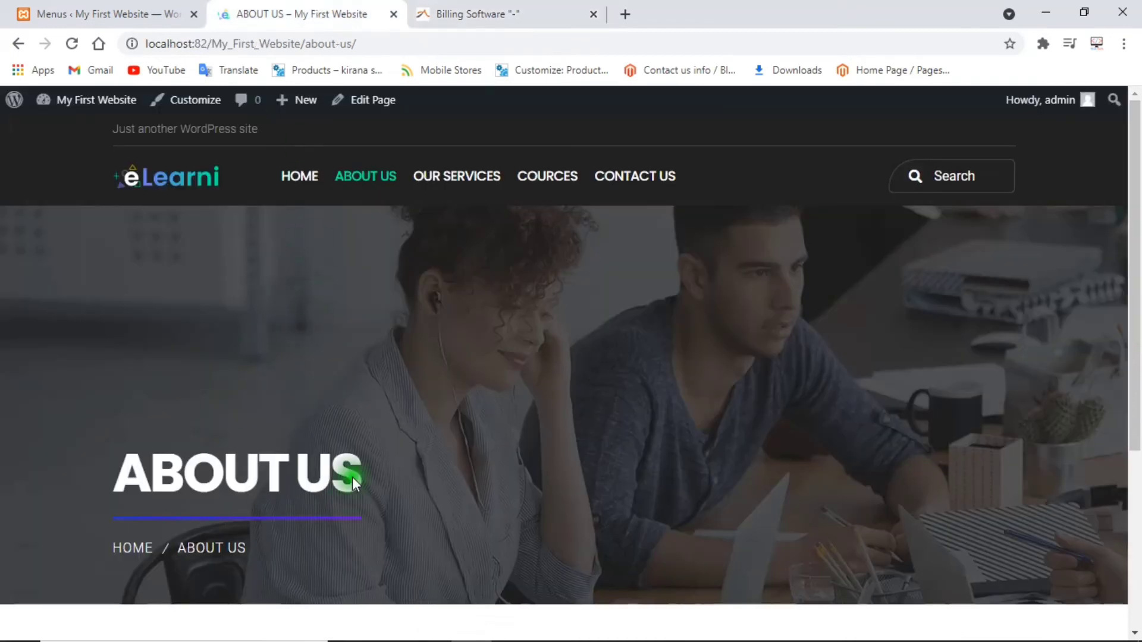
# Paste the copied company text into the ABOUT US page body and save it with Update.
pyautogui.scroll(-5, 352, 477)
pyautogui.scroll(1, 802, 346)
pyautogui.click(79, 7)
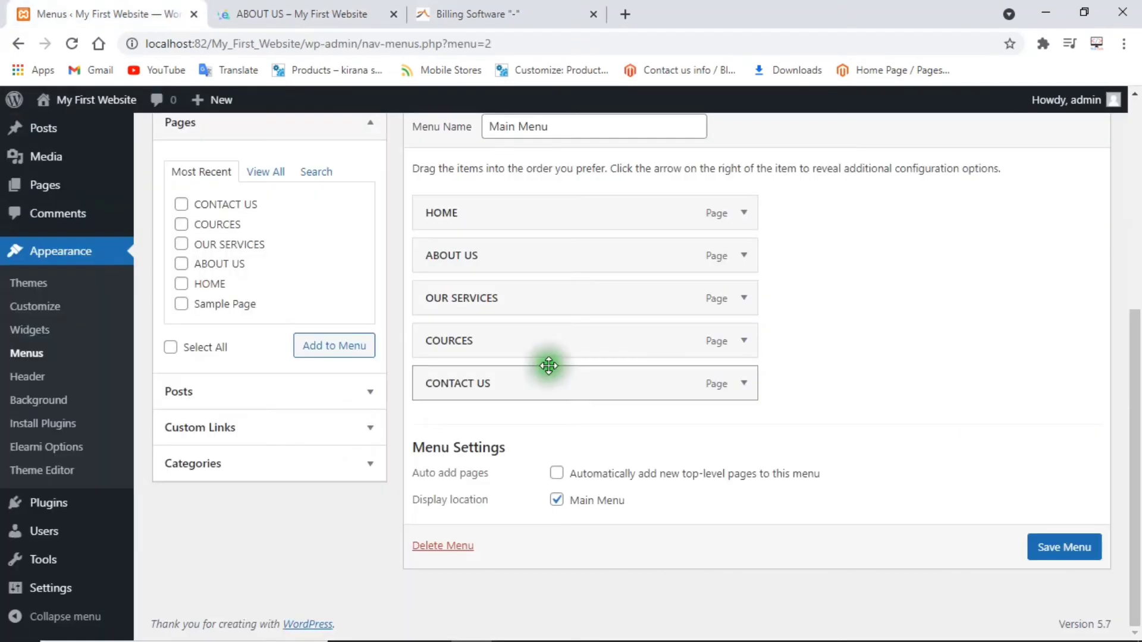
pyautogui.moveTo(47, 200)
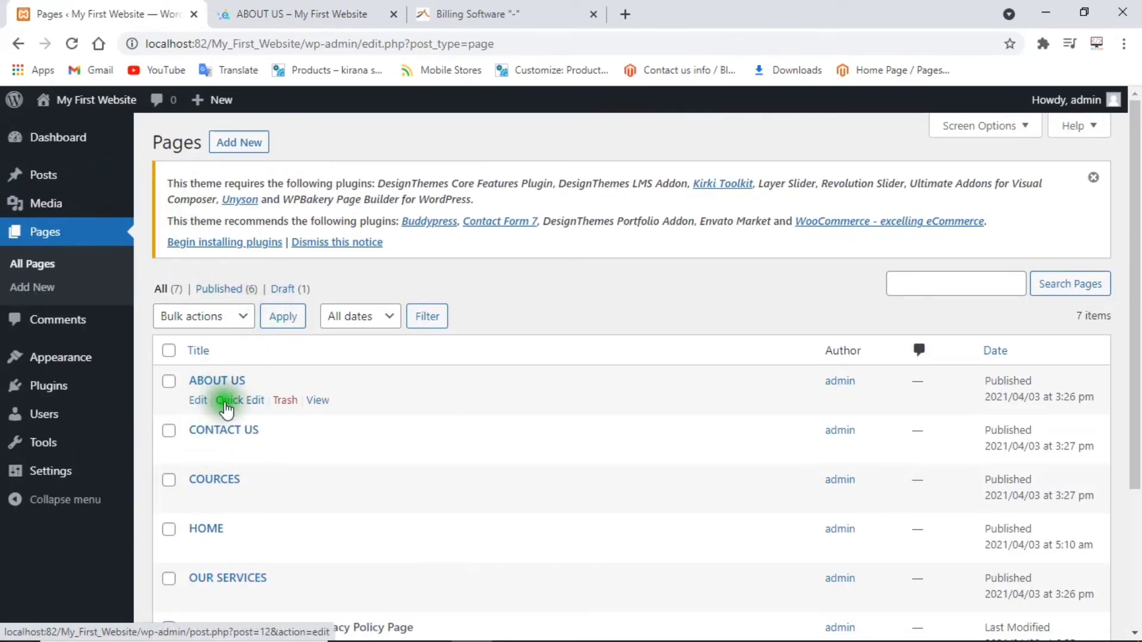
pyautogui.click(221, 382)
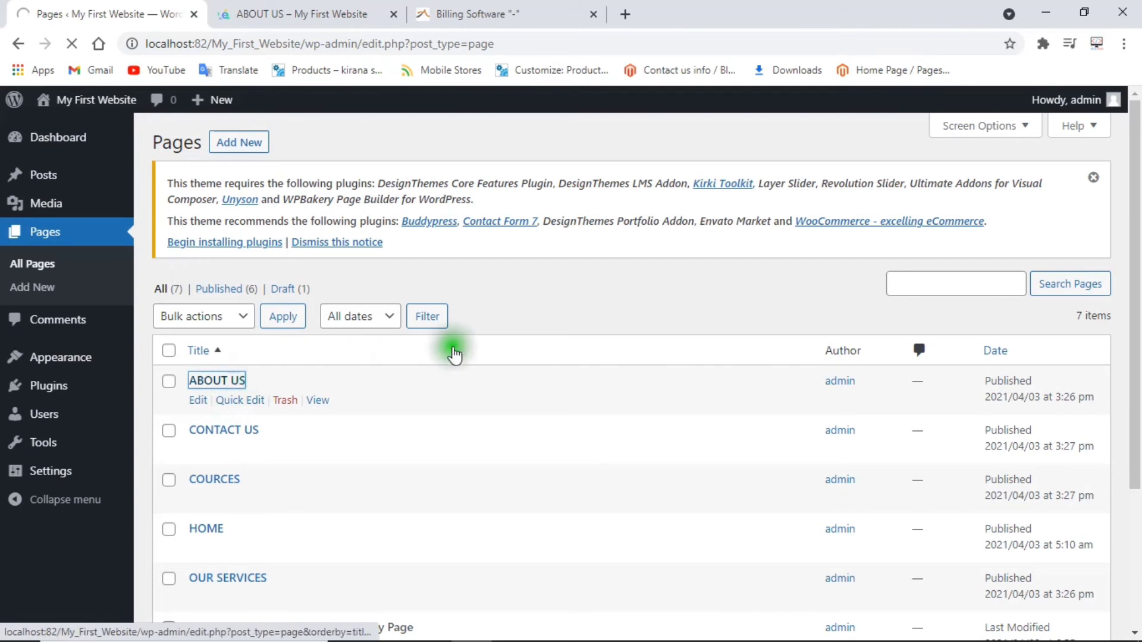
pyautogui.scroll(-2, 744, 320)
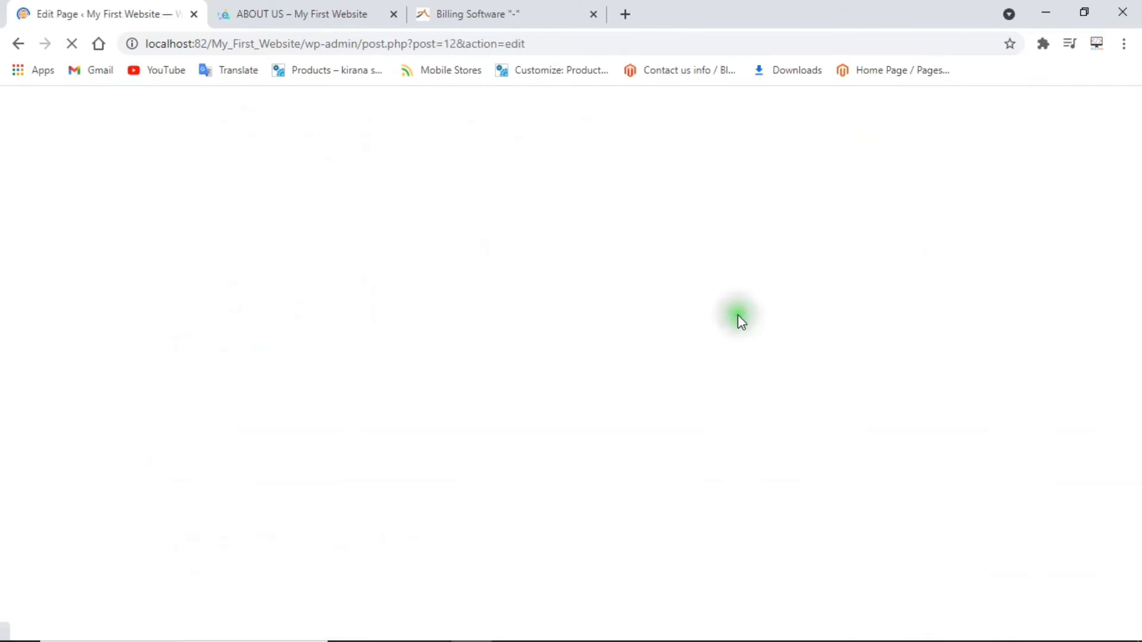
pyautogui.click(160, 289)
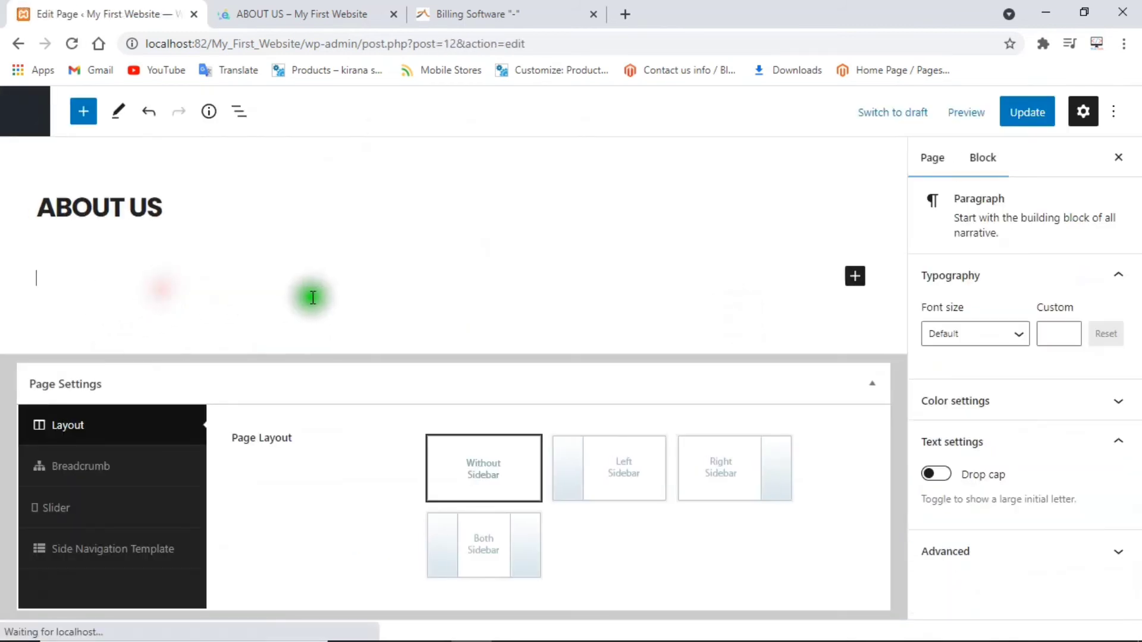
pyautogui.hotkey('ctrl', 'v')
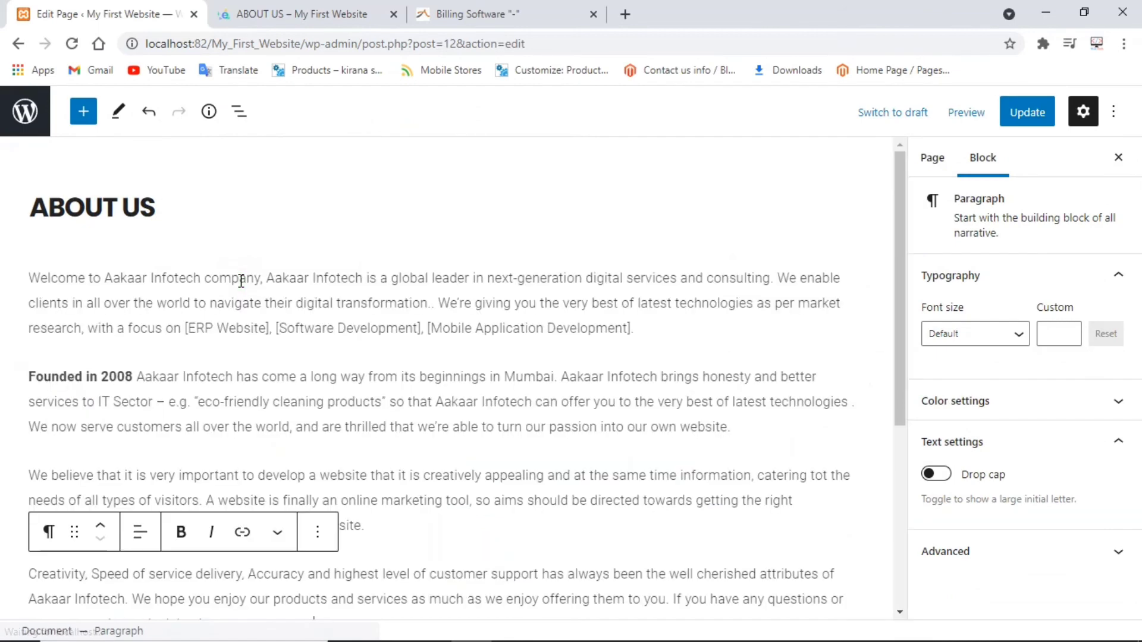
pyautogui.click(1024, 114)
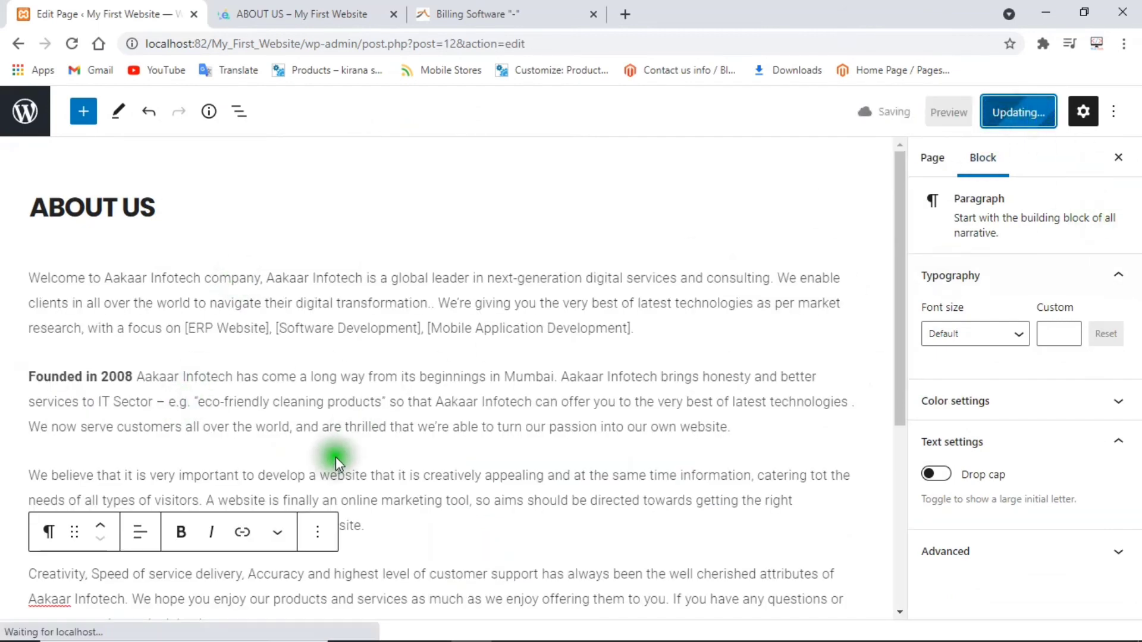
pyautogui.scroll(-4, 365, 417)
pyautogui.scroll(4, 369, 423)
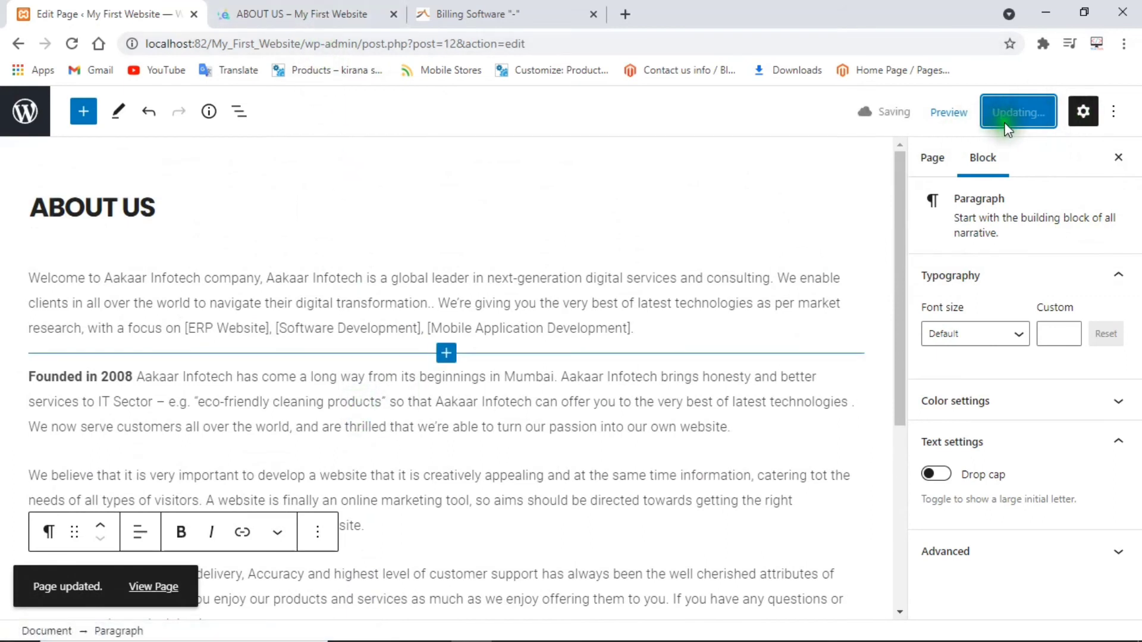
pyautogui.click(313, 9)
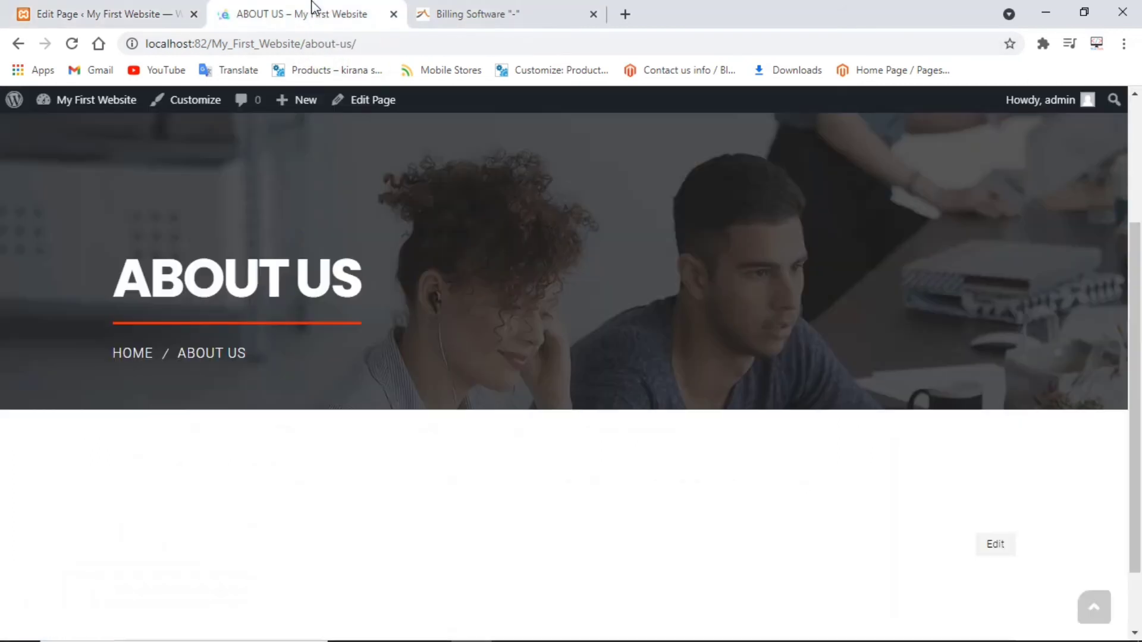
# Reload the live About Us page and check that the four pasted company paragraphs appear.
pyautogui.scroll(3, 282, 217)
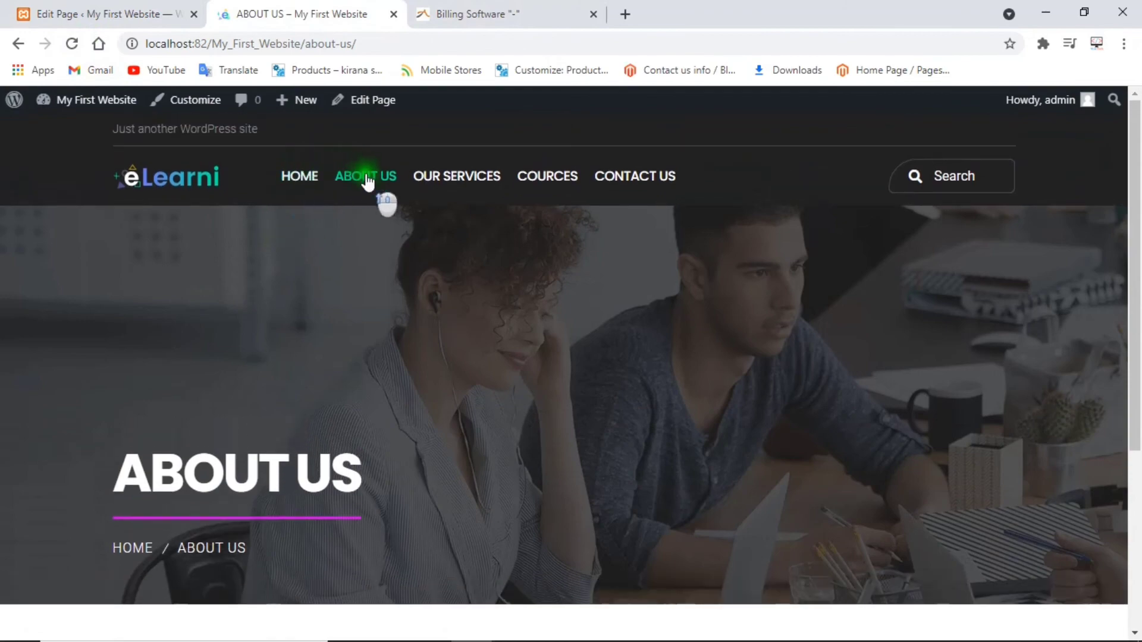
pyautogui.click(365, 178)
pyautogui.scroll(-3, 391, 263)
pyautogui.scroll(-7, 391, 263)
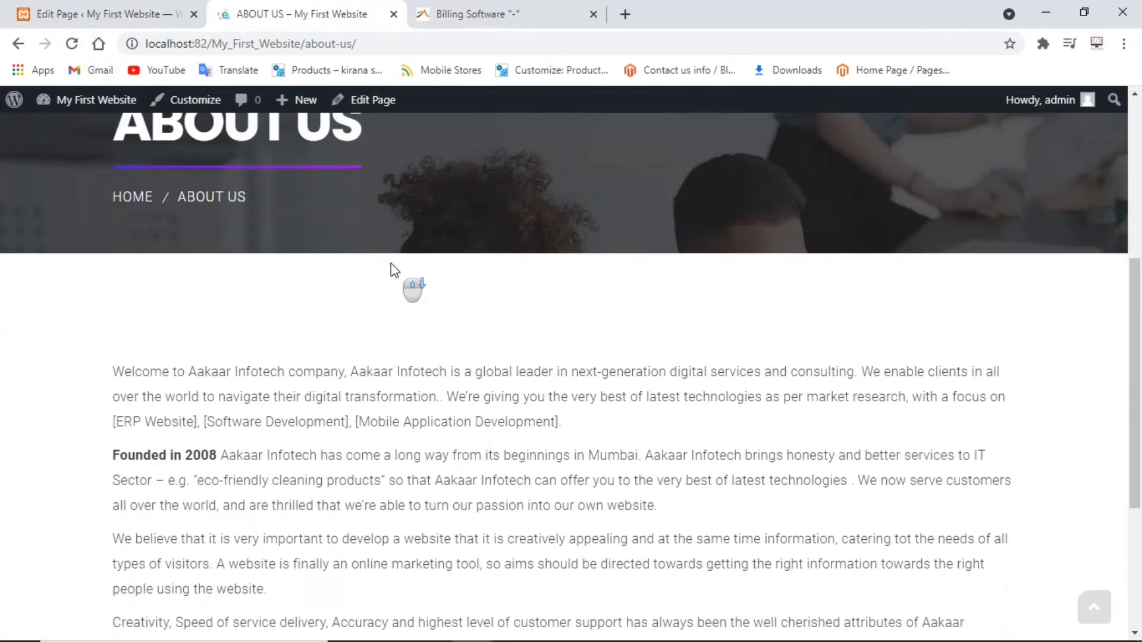
pyautogui.click(177, 327)
pyautogui.moveTo(115, 301); pyautogui.dragTo(594, 566)
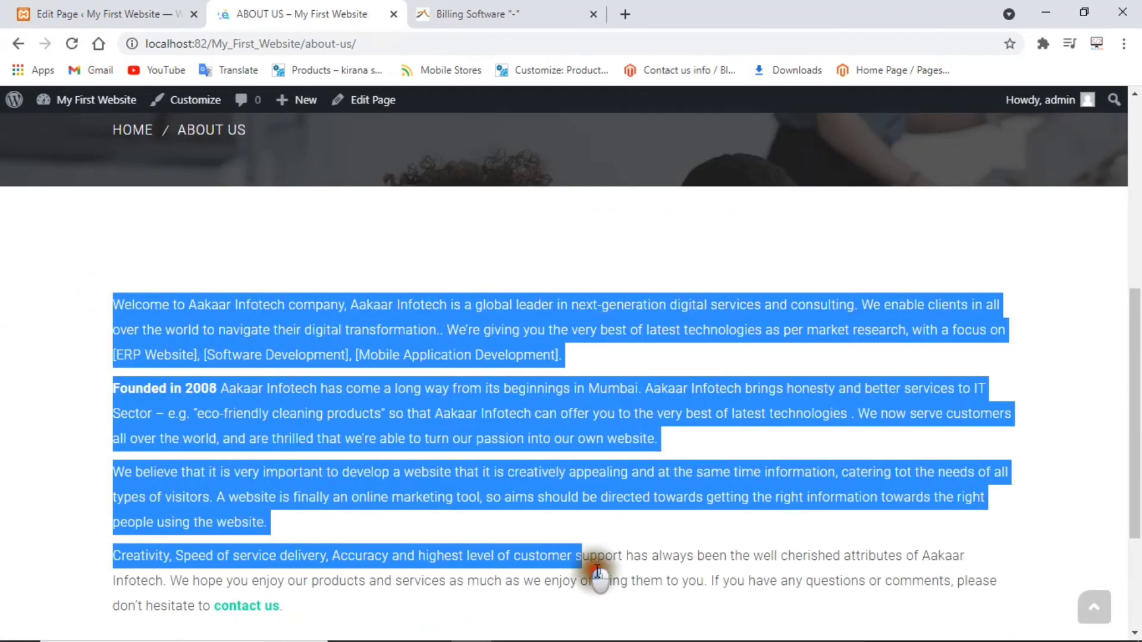
pyautogui.scroll(-5, 668, 632)
pyautogui.click(619, 469)
pyautogui.scroll(5, 809, 386)
pyautogui.click(809, 386)
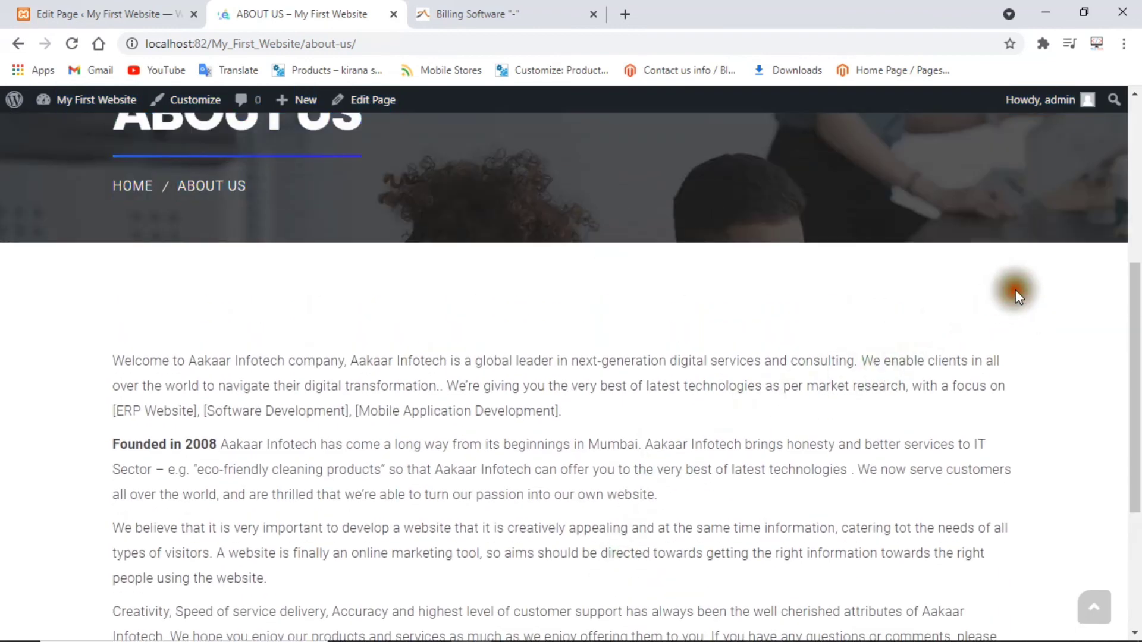
pyautogui.scroll(5, 458, 282)
# Visit the site's front page and open the HOME page.
pyautogui.click(186, 176)
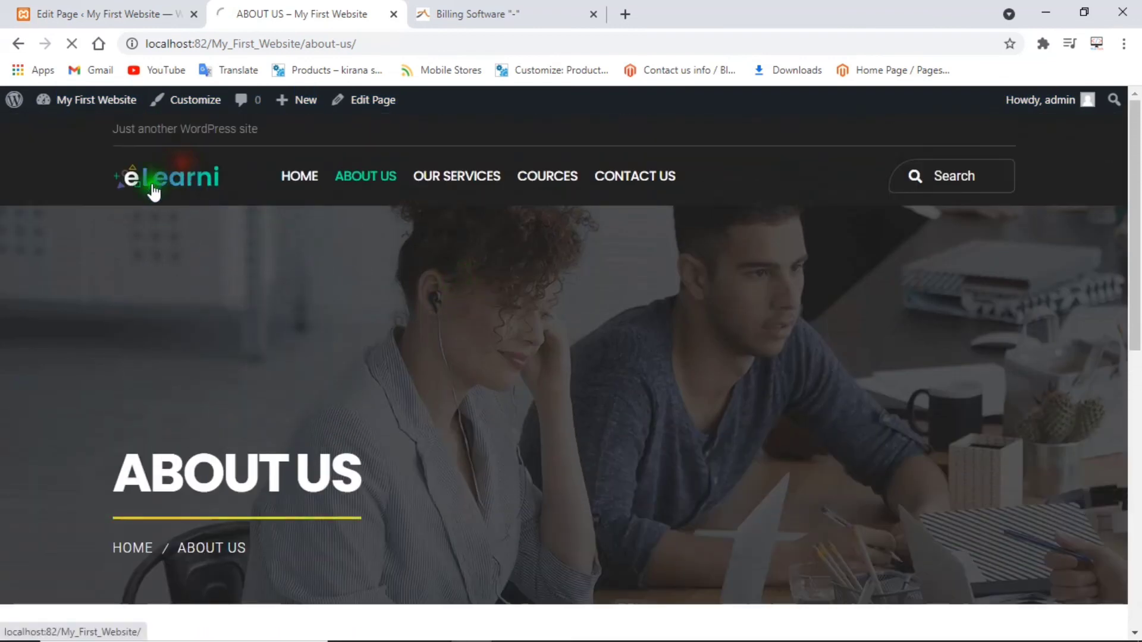
pyautogui.scroll(-1, 478, 331)
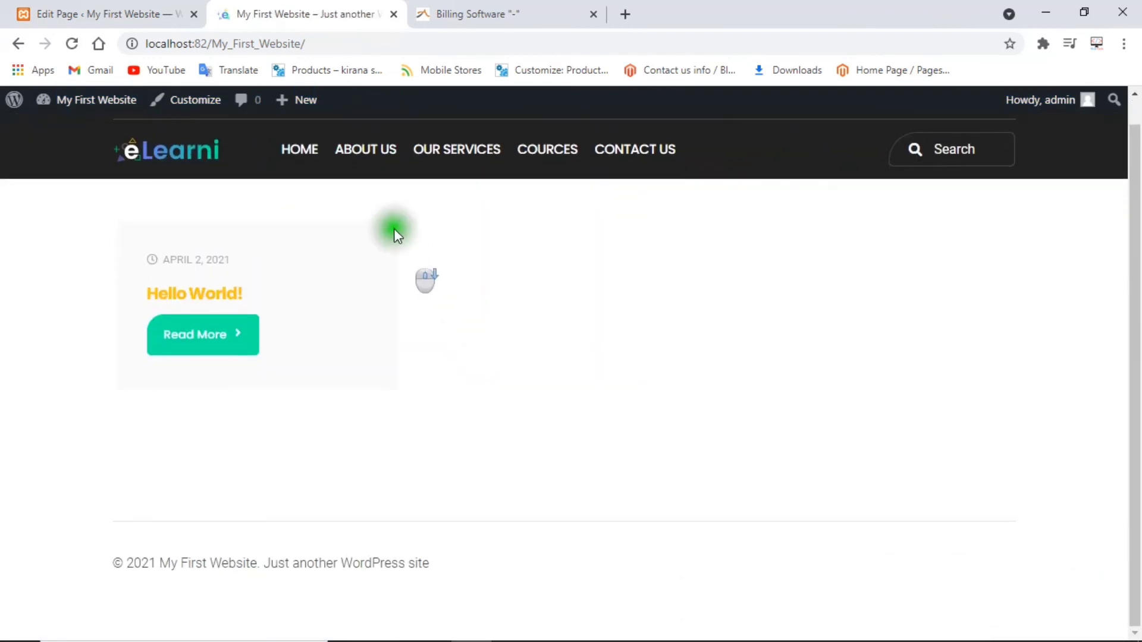
pyautogui.click(298, 149)
pyautogui.scroll(-2, 447, 335)
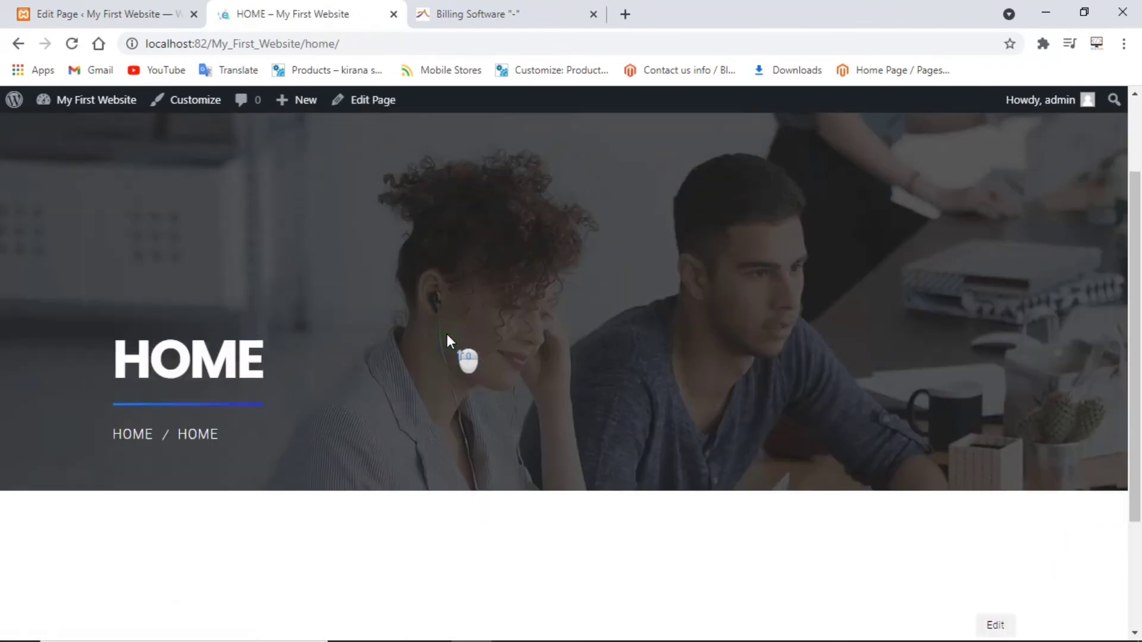
# Return to the About Us editor, then back to the admin Pages list.
pyautogui.click(102, 14)
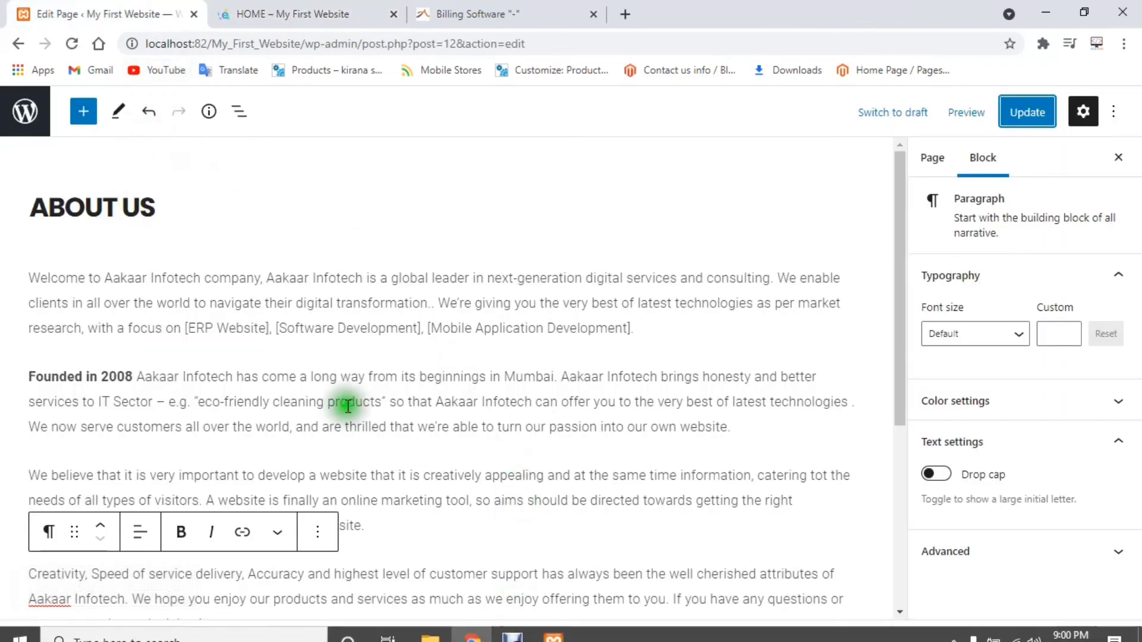
pyautogui.click(25, 111)
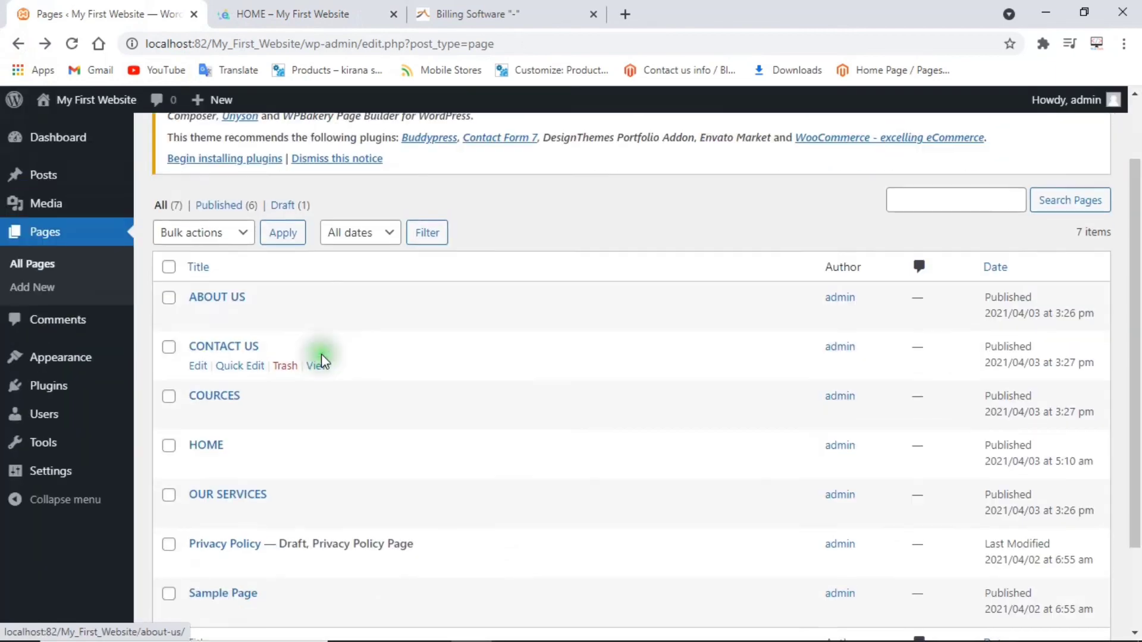
pyautogui.scroll(-3, 387, 452)
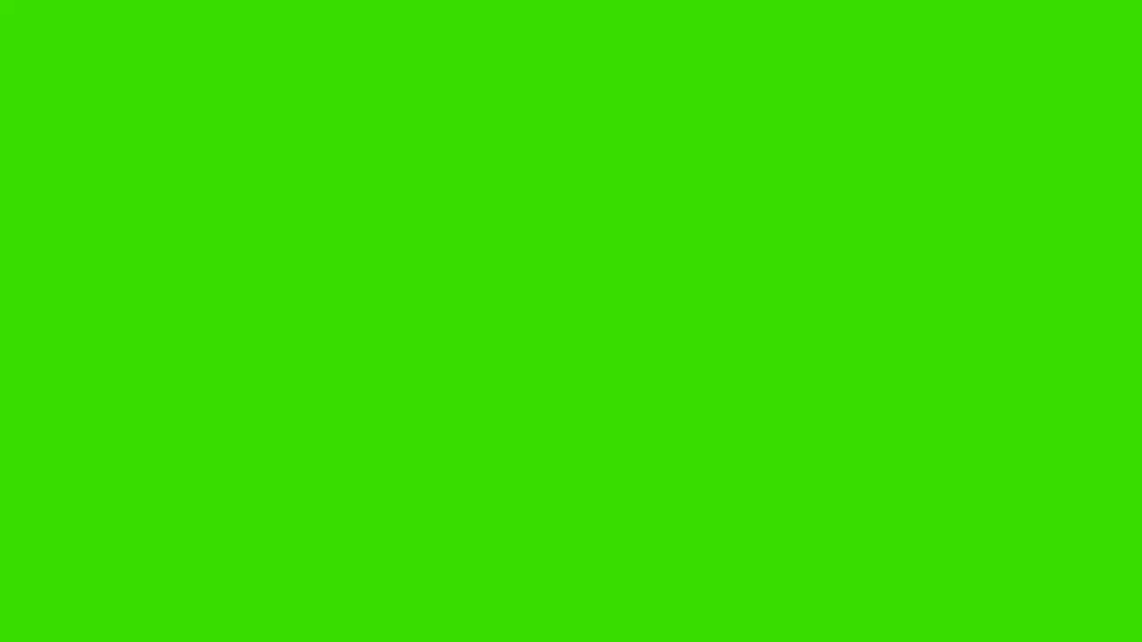